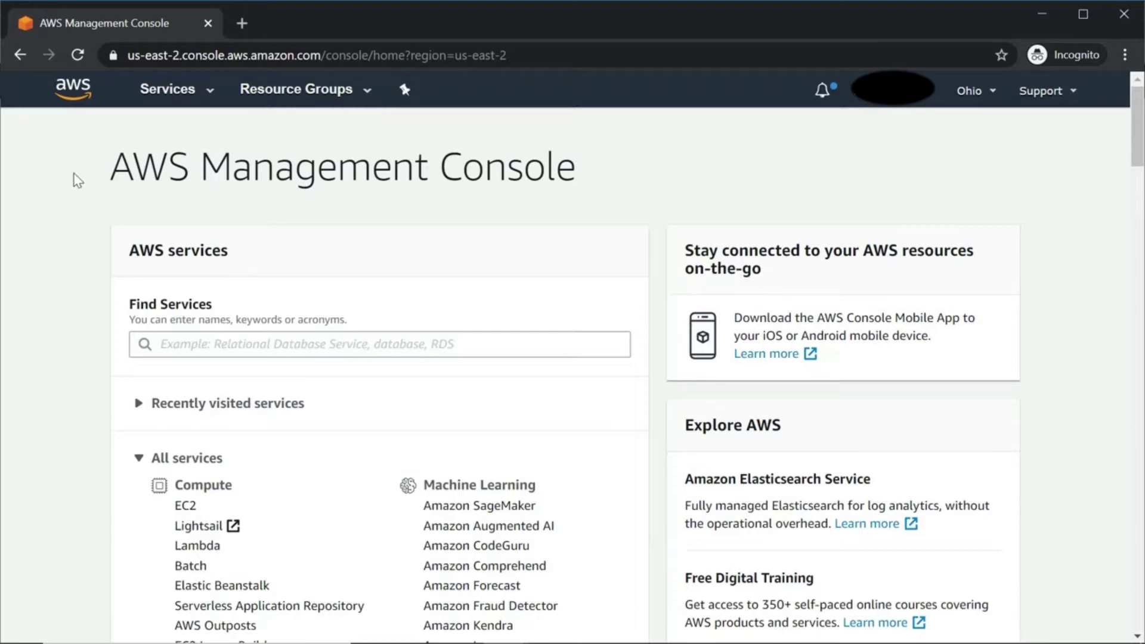
Find the RDS service and open its console
left_click(187, 344)
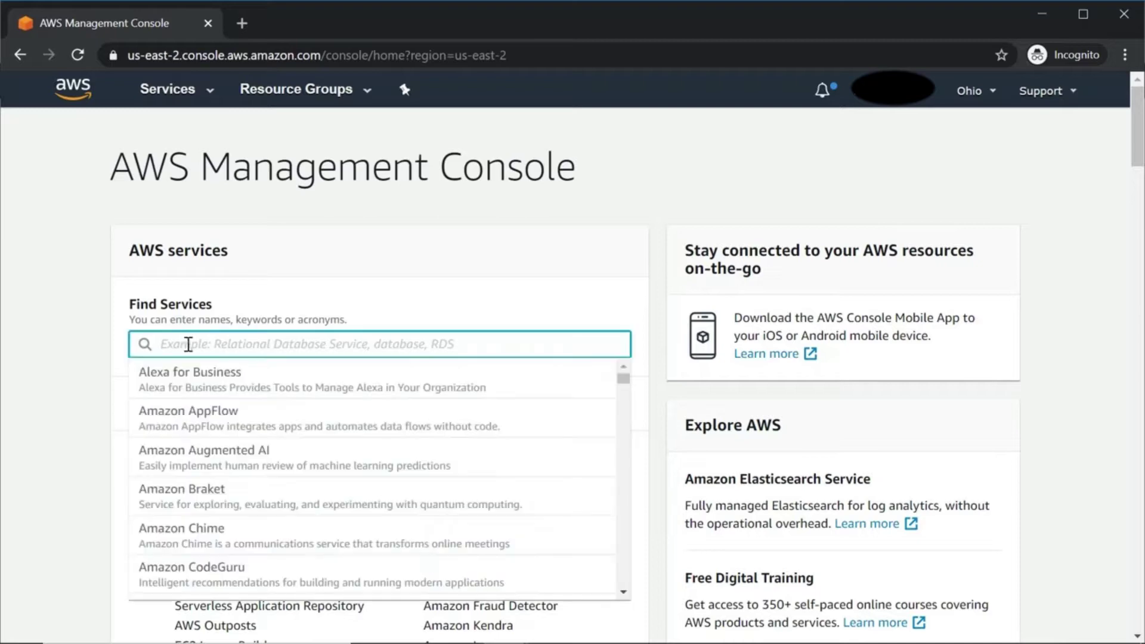
type("rds")
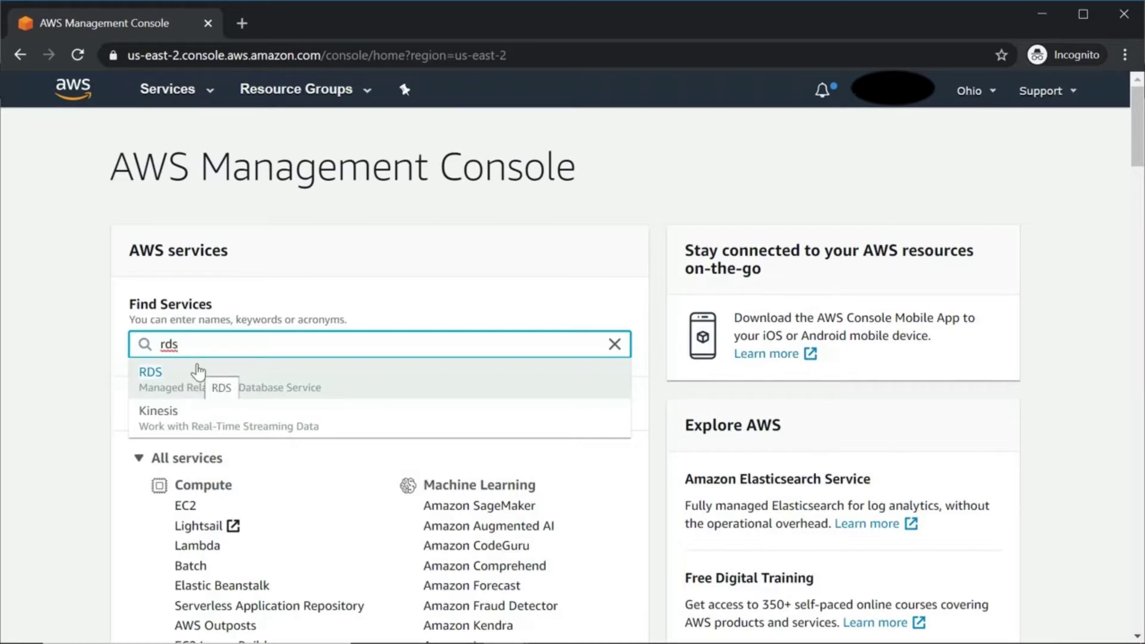
left_click(198, 373)
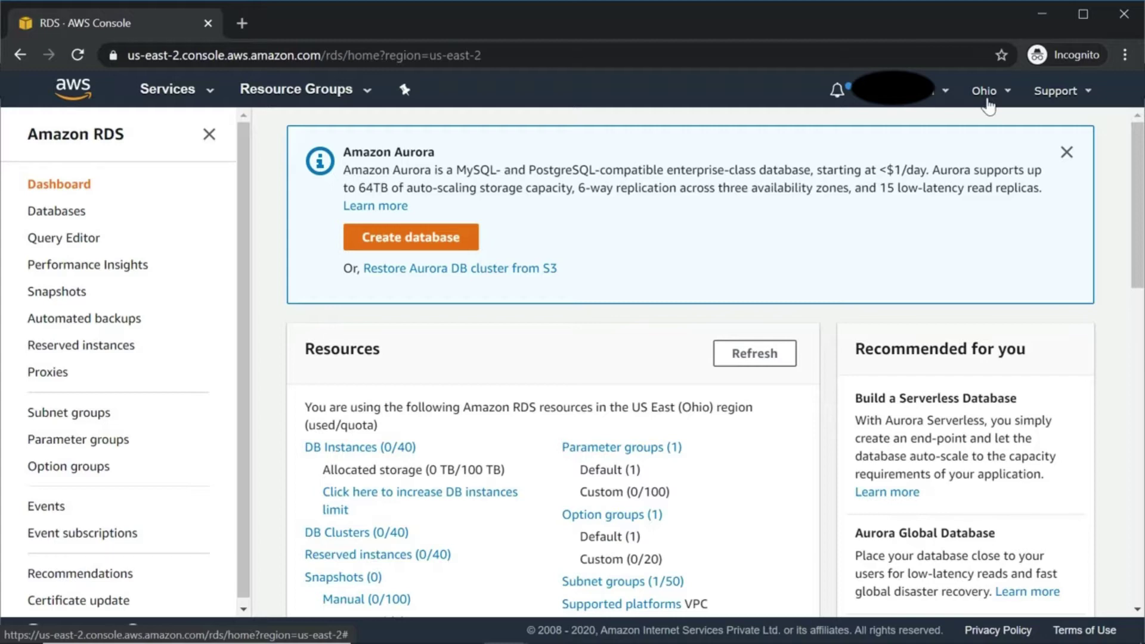
Start creating a new database from the list of DB instances and dismiss the feedback banner
left_click(404, 448)
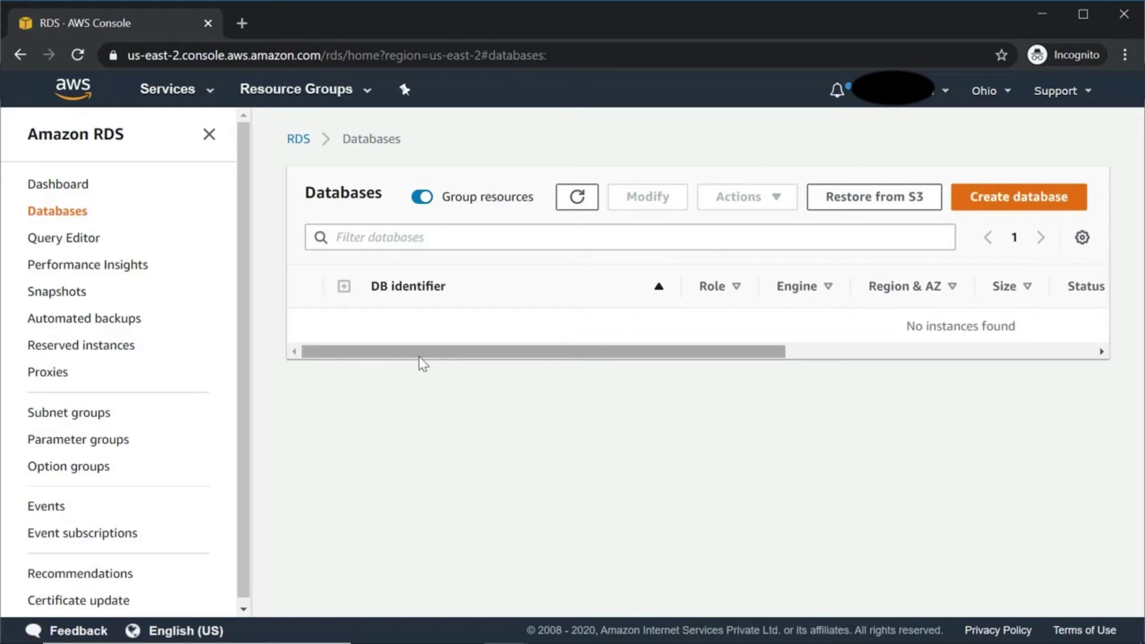
left_click(990, 210)
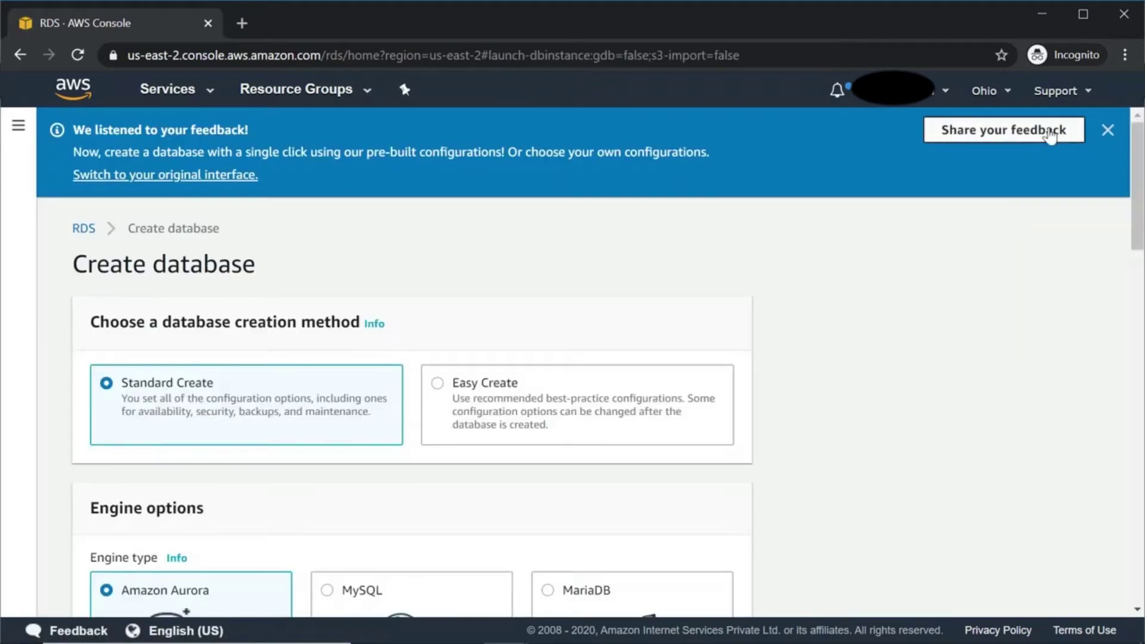
left_click(1108, 130)
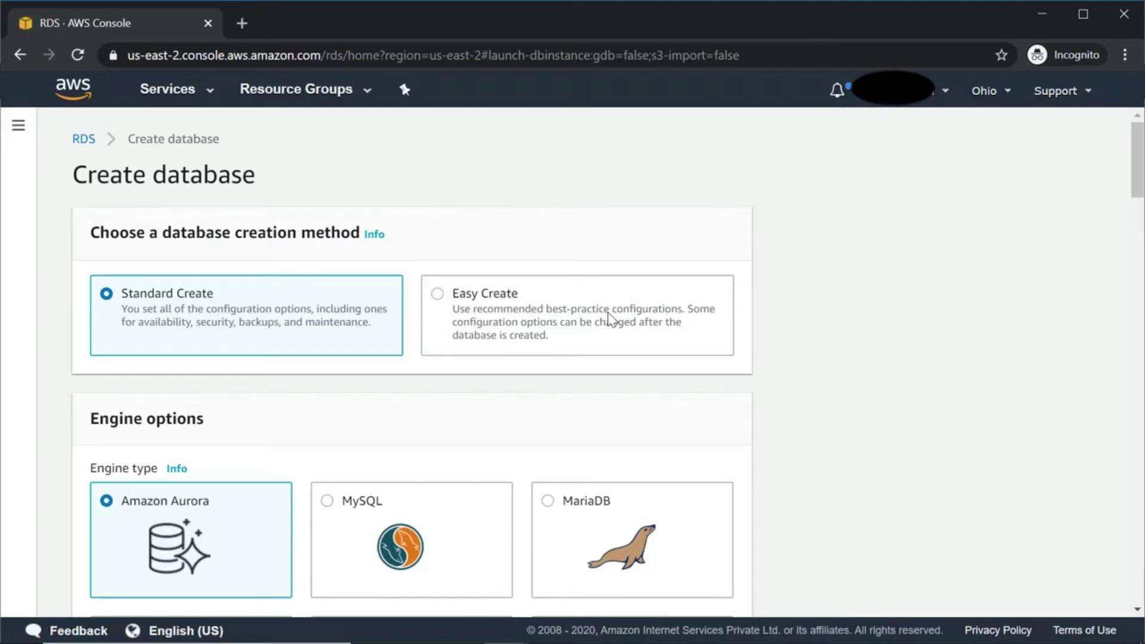
Preview the configuration options of the Easy Create method and return to Standard Create
scroll(609, 316, "down", 6)
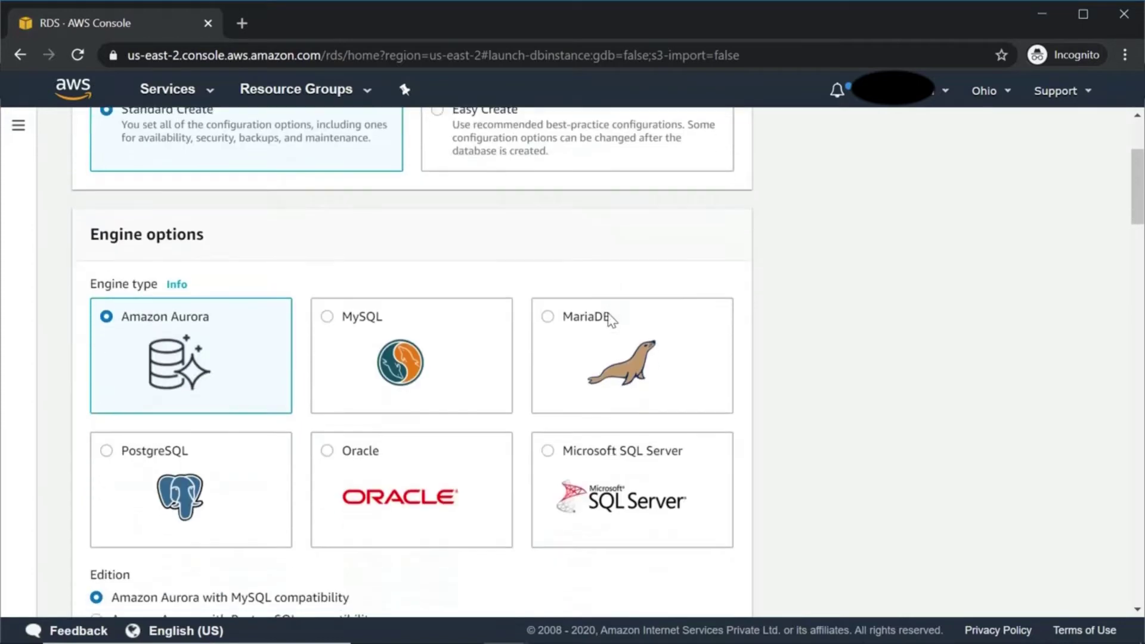
scroll(608, 322, "up", 6)
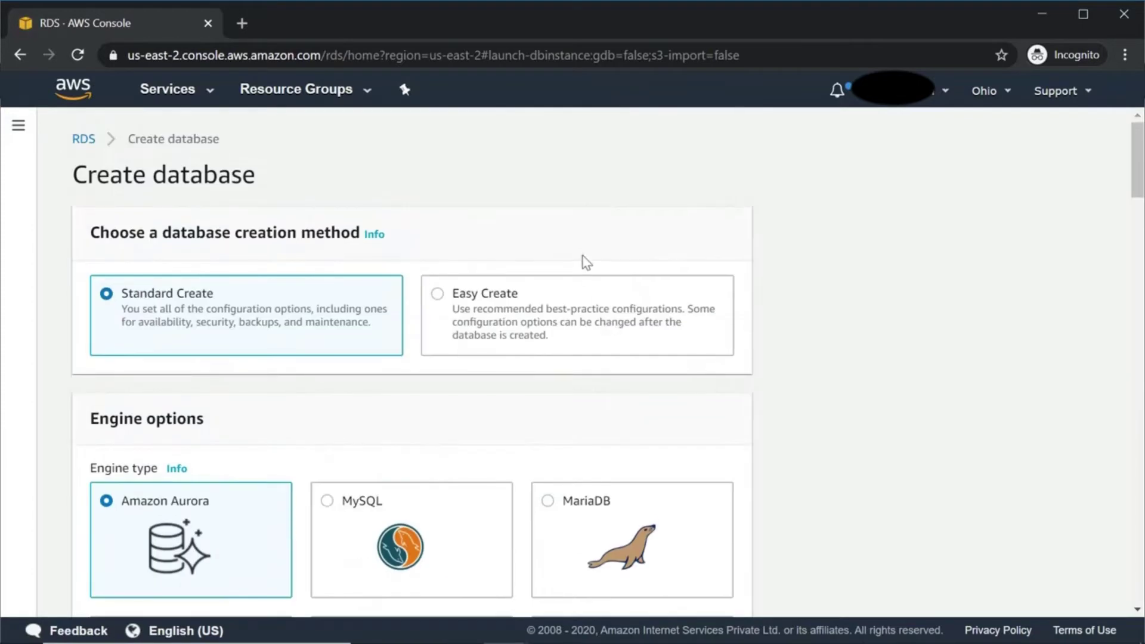
left_click(584, 315)
scroll(581, 313, "down", 3)
scroll(579, 313, "down", 4)
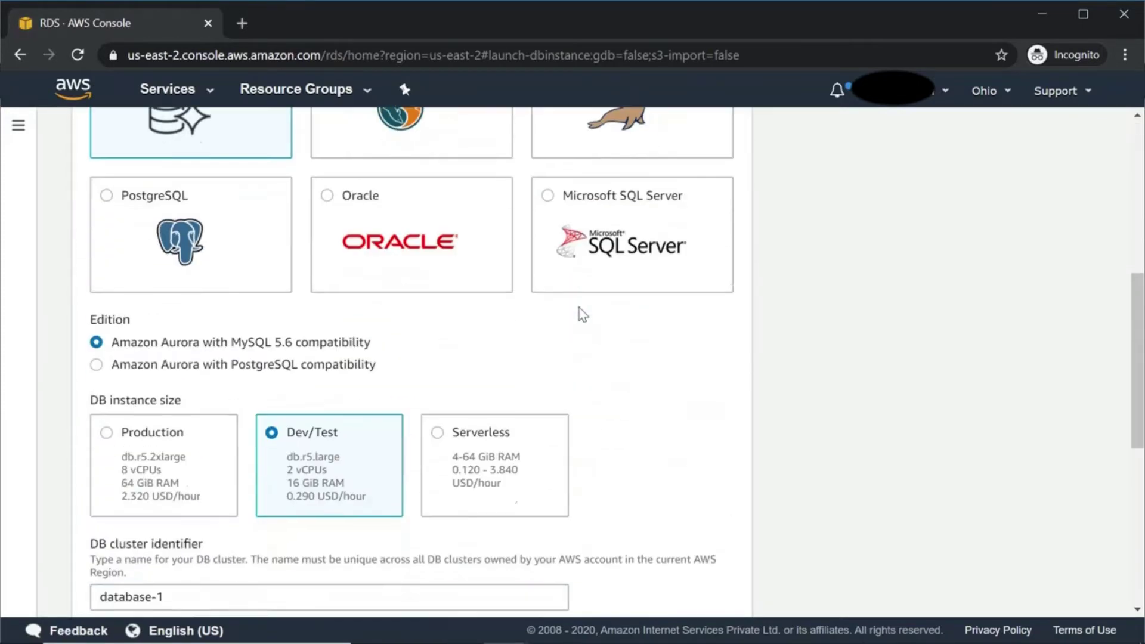
scroll(583, 314, "up", 6)
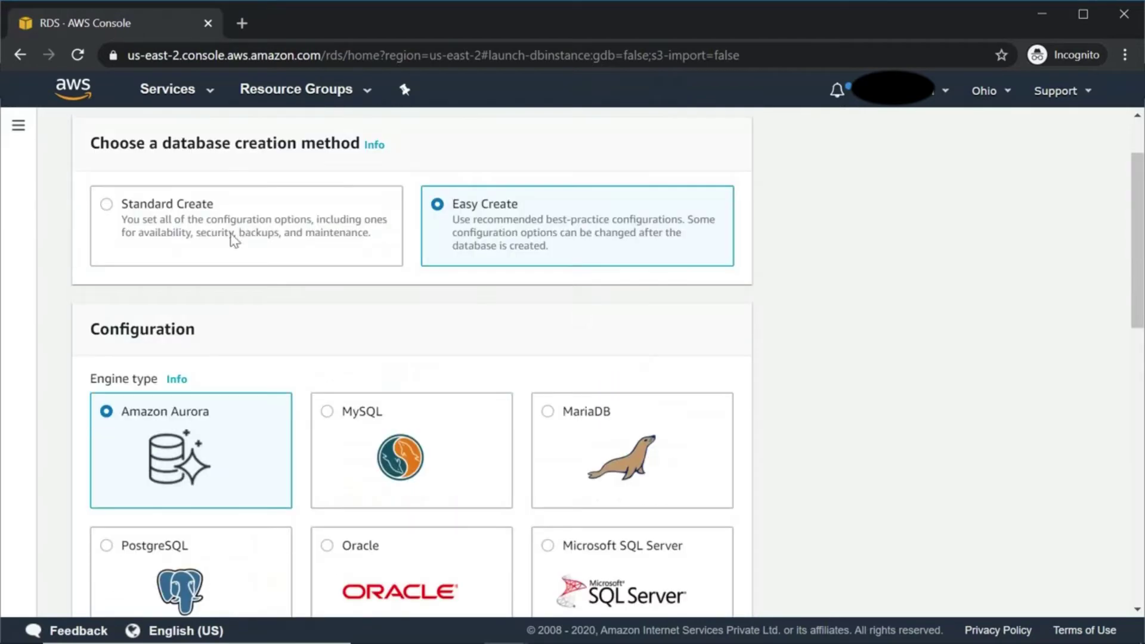
left_click(241, 224)
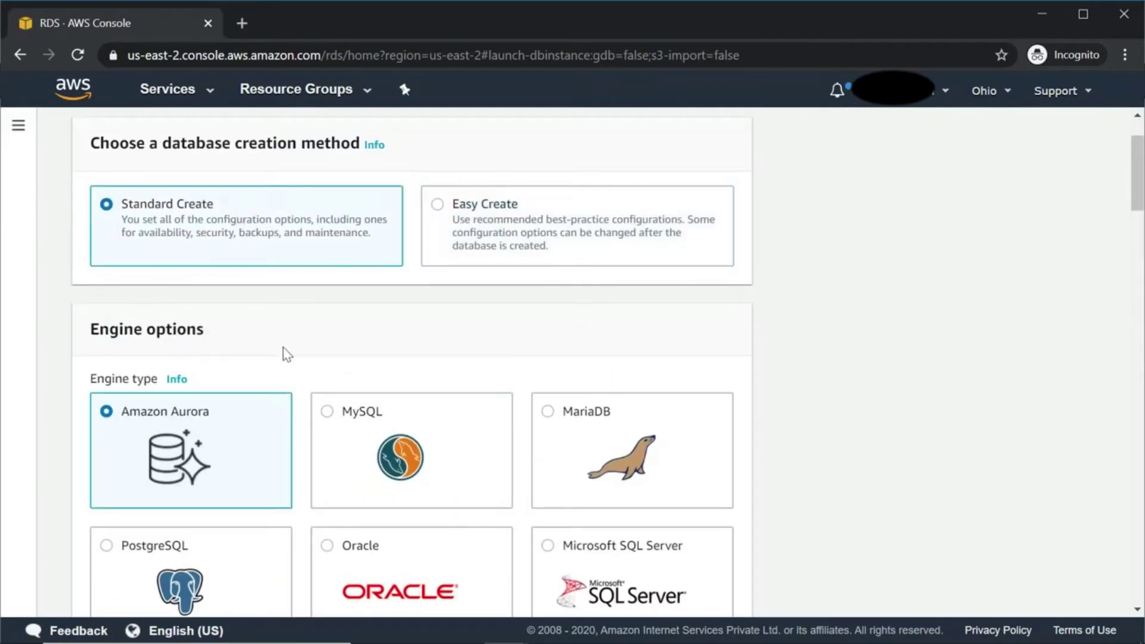
Choose MySQL as the engine type and set its version to MySQL 5.7.30
scroll(286, 354, "down", 3)
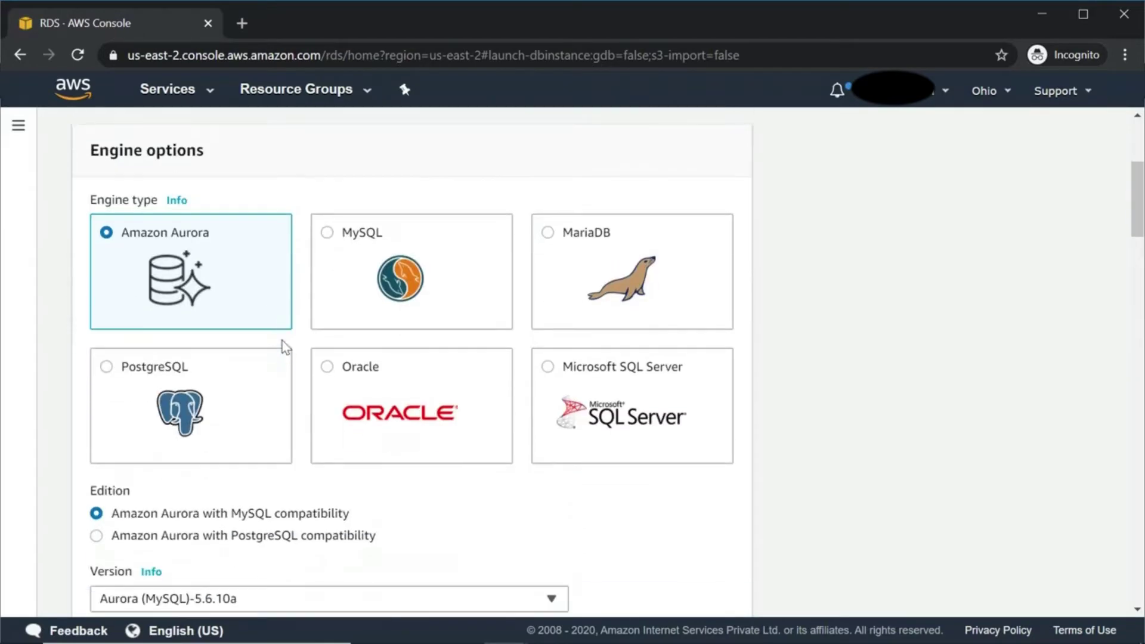
left_click(327, 234)
scroll(401, 334, "down", 3)
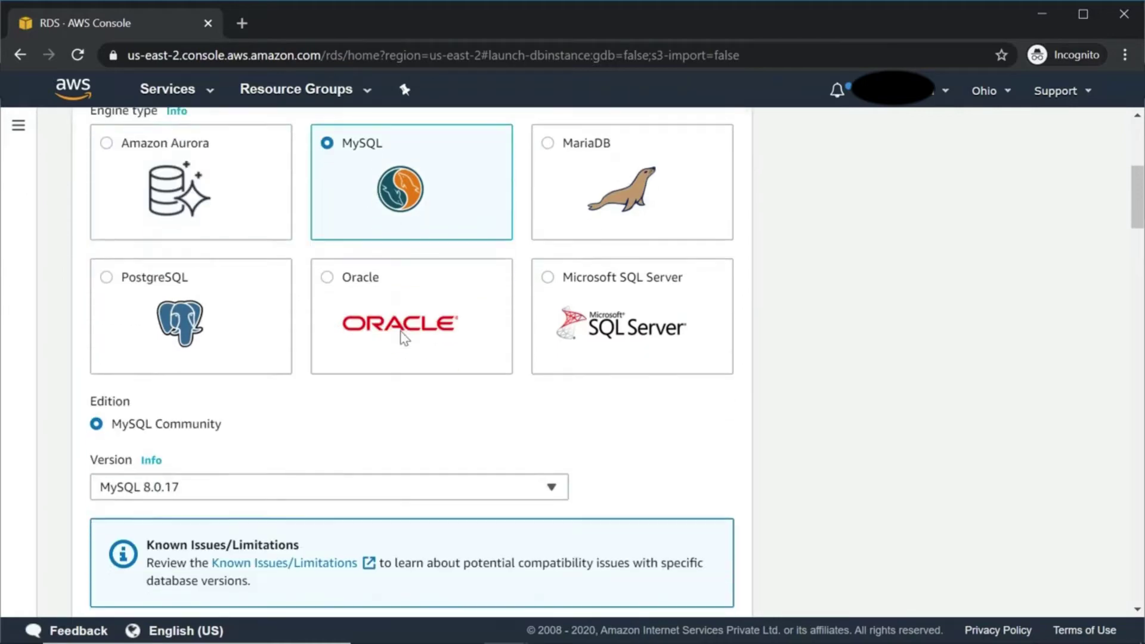
left_click(401, 400)
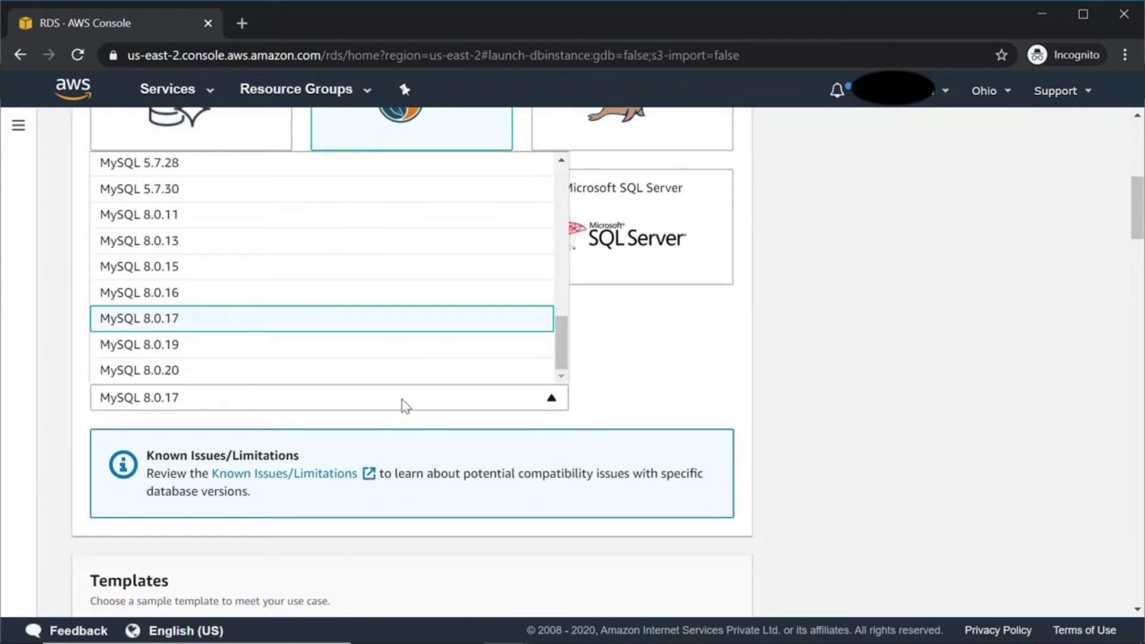
scroll(361, 348, "up", 2)
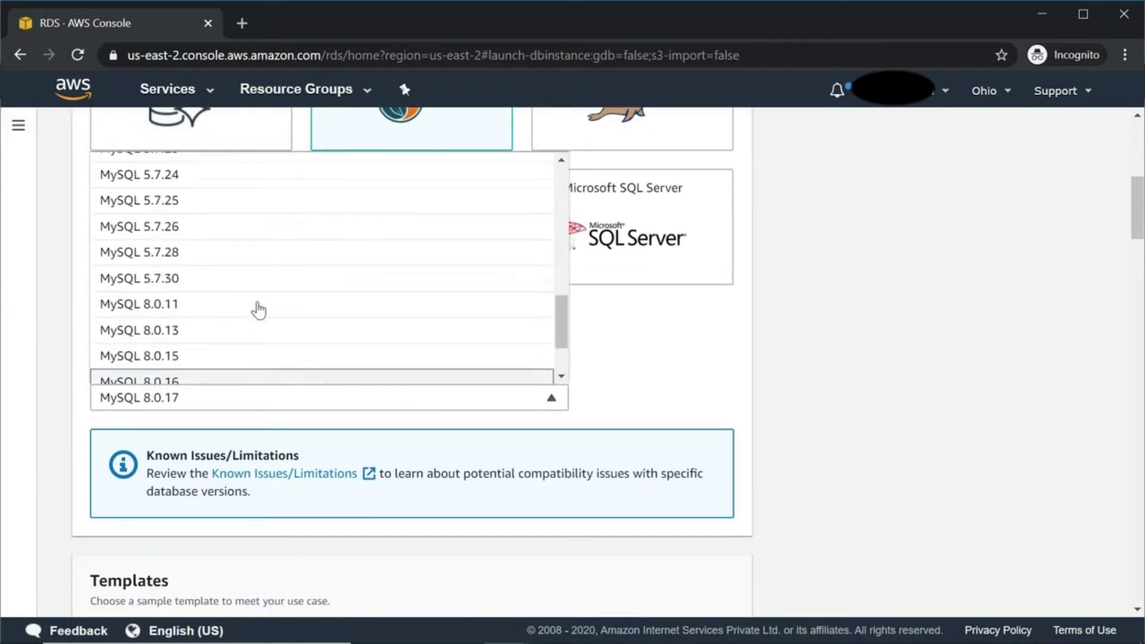
left_click(208, 281)
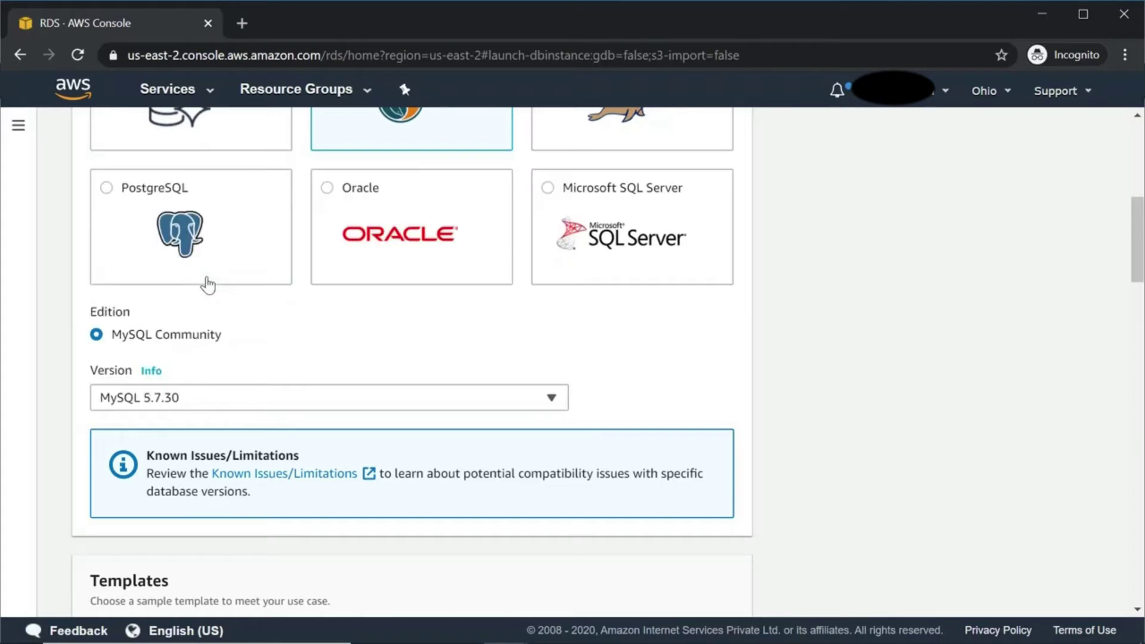
Choose the Free tier template and set the DB instance identifier to demoproject
scroll(209, 285, "down", 4)
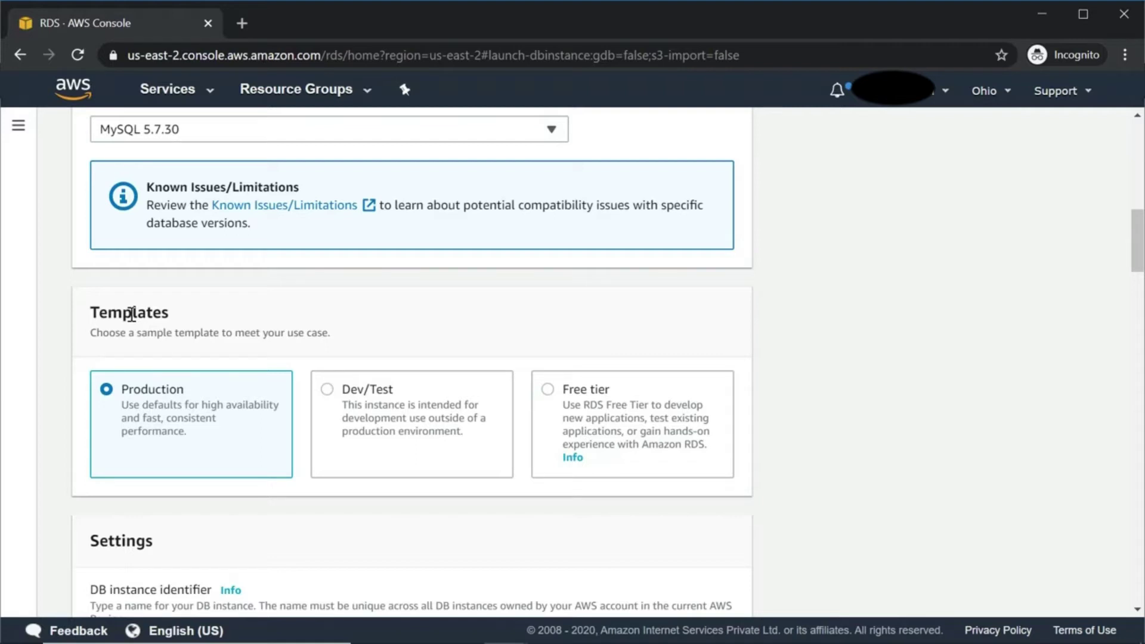
left_click(680, 429)
scroll(245, 448, "down", 3)
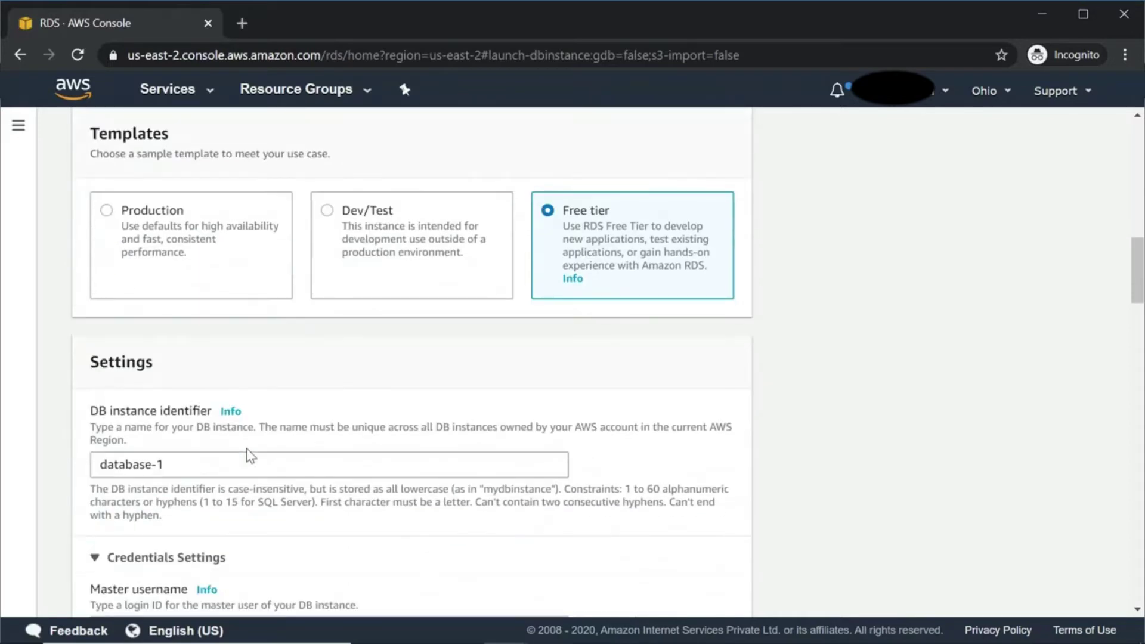
scroll(203, 427, "down", 2)
left_click(180, 376)
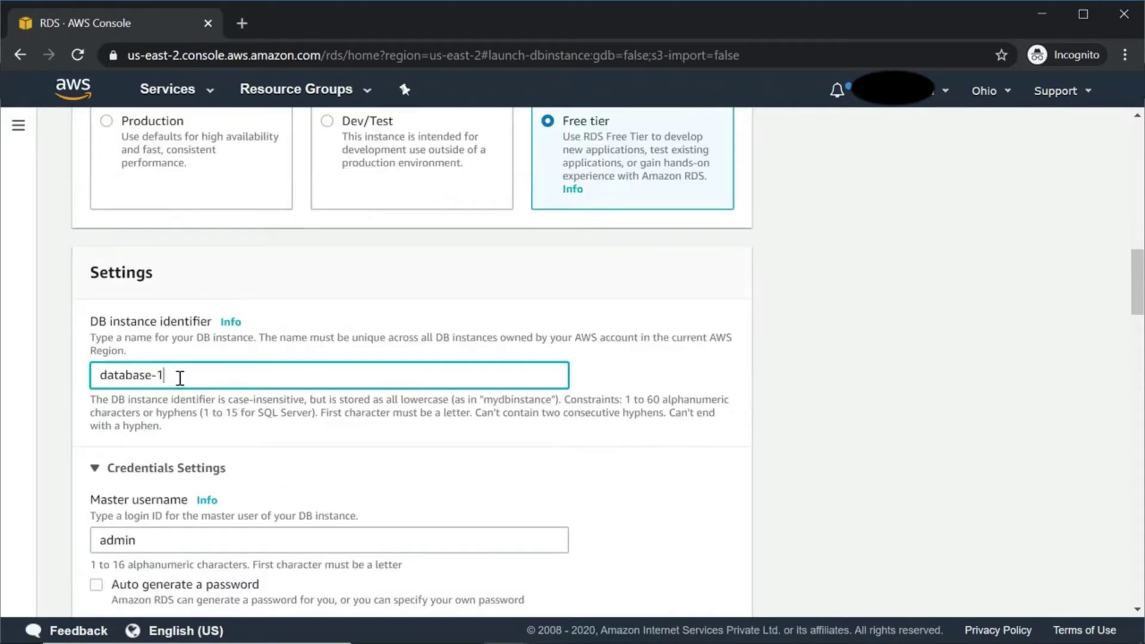
key("ctrl+a")
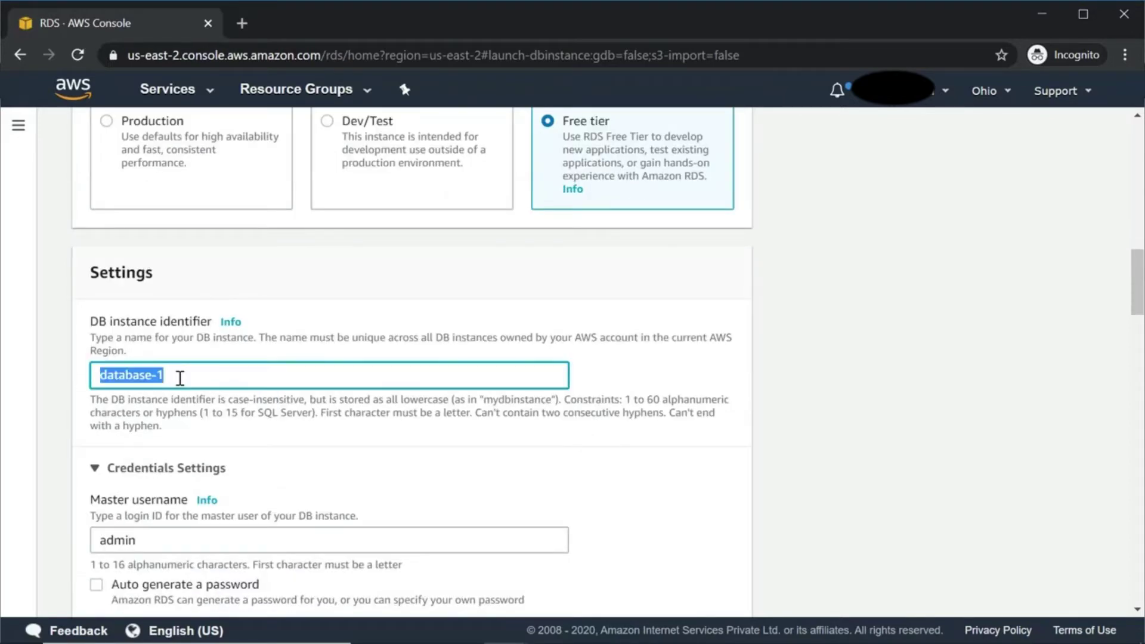
type("demoproject")
Enable automatic generation of the master password in the credentials settings
scroll(180, 377, "down", 1)
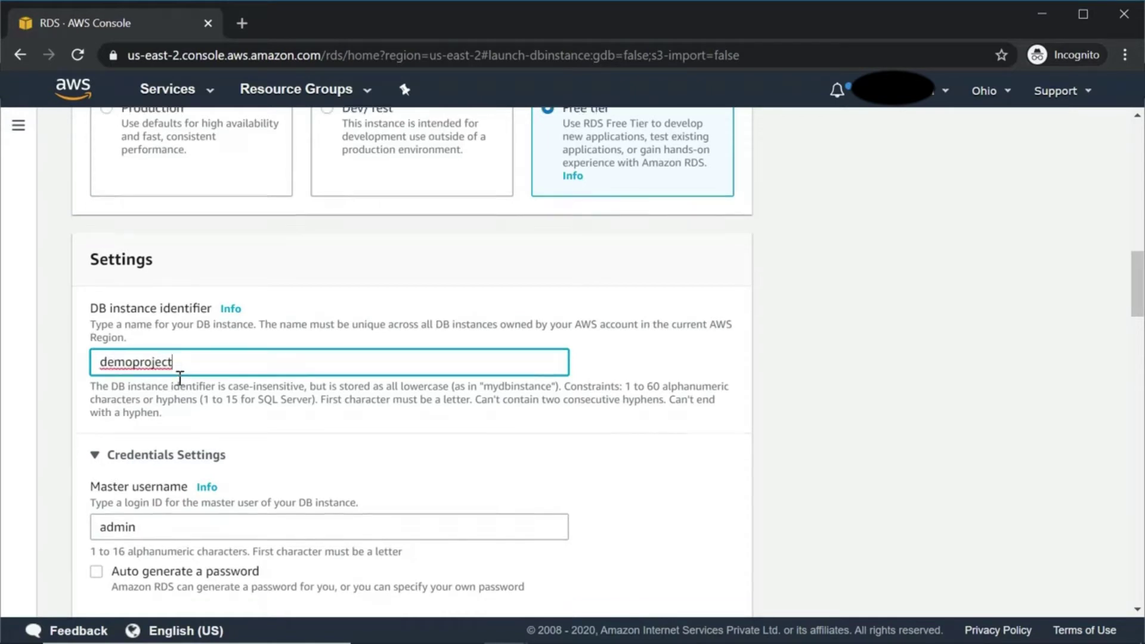
scroll(179, 377, "down", 3)
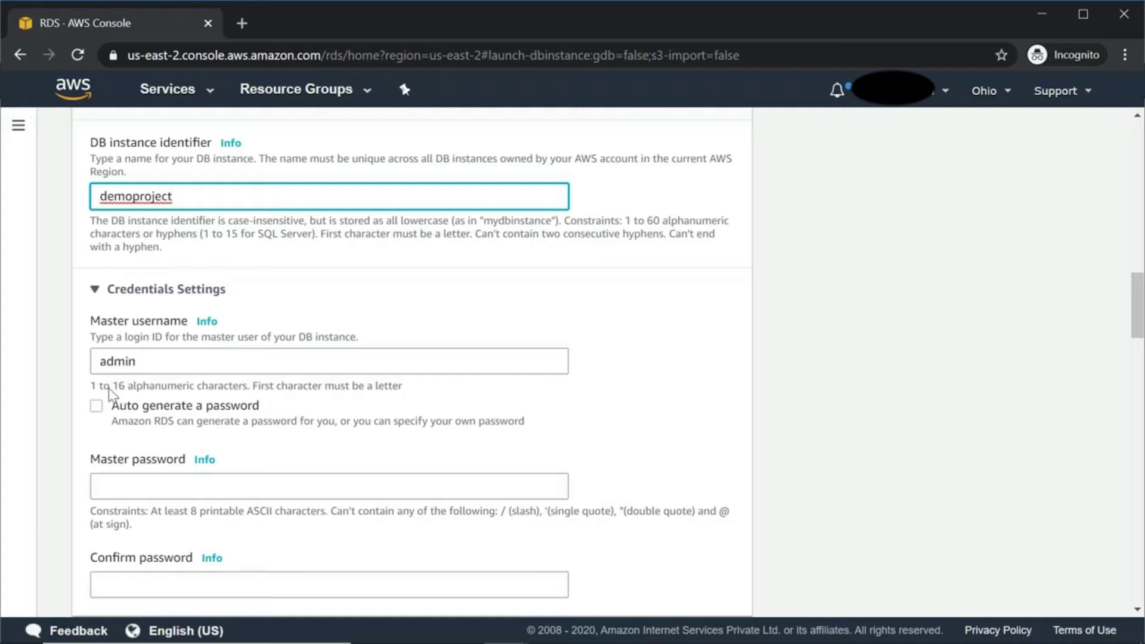
left_click(97, 408)
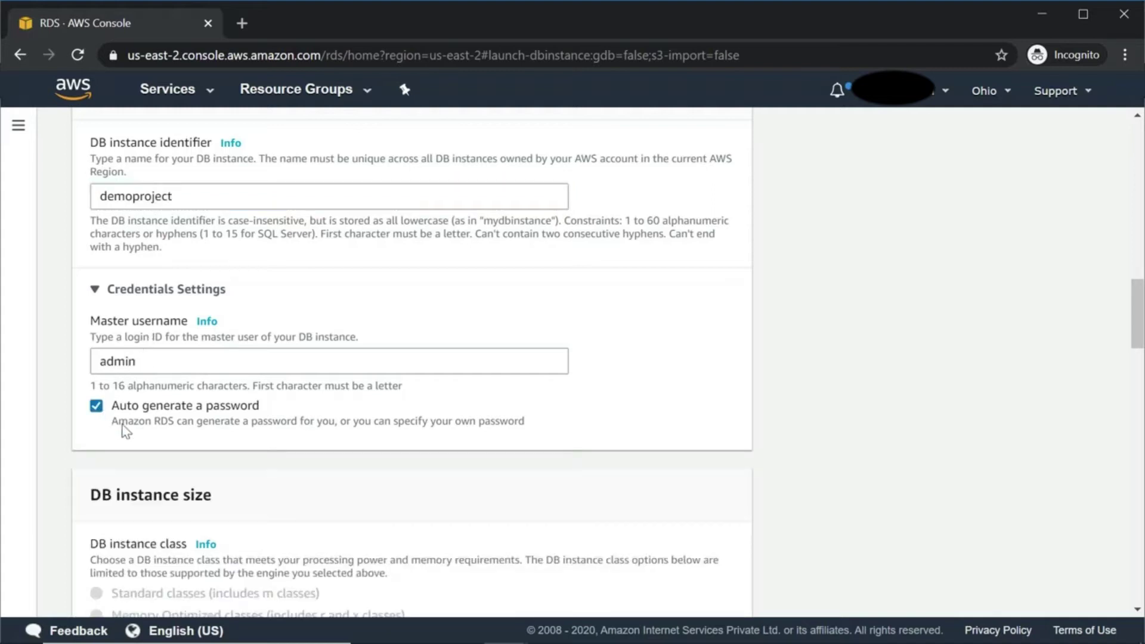
Review the DB instance size and storage type, and set the allocated storage to 10 GiB
scroll(125, 431, "down", 2)
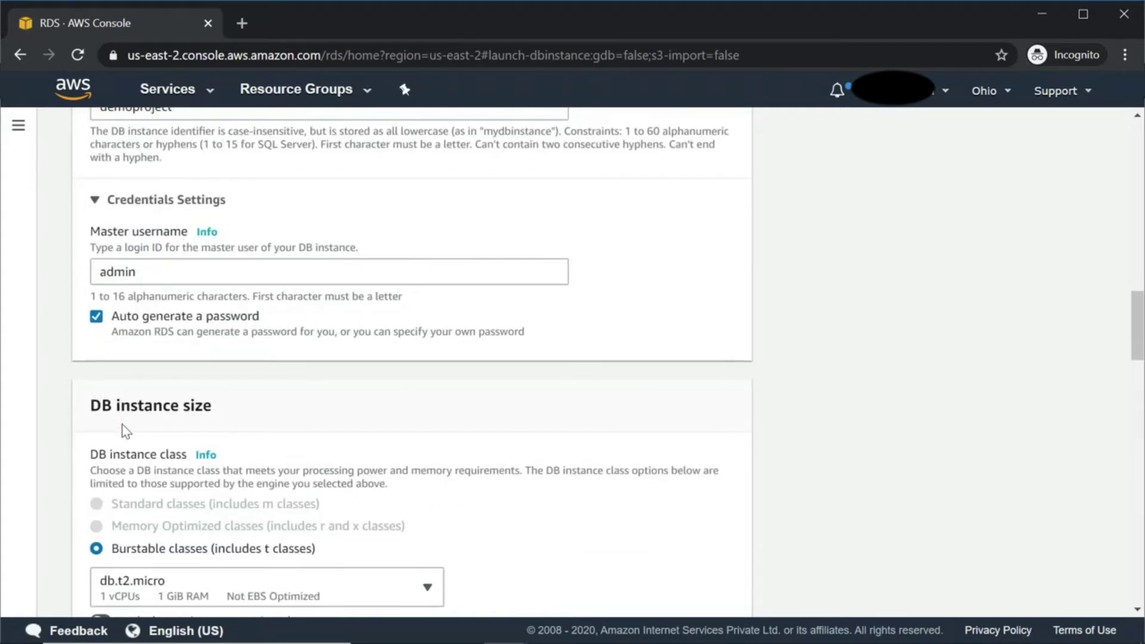
scroll(125, 431, "down", 2)
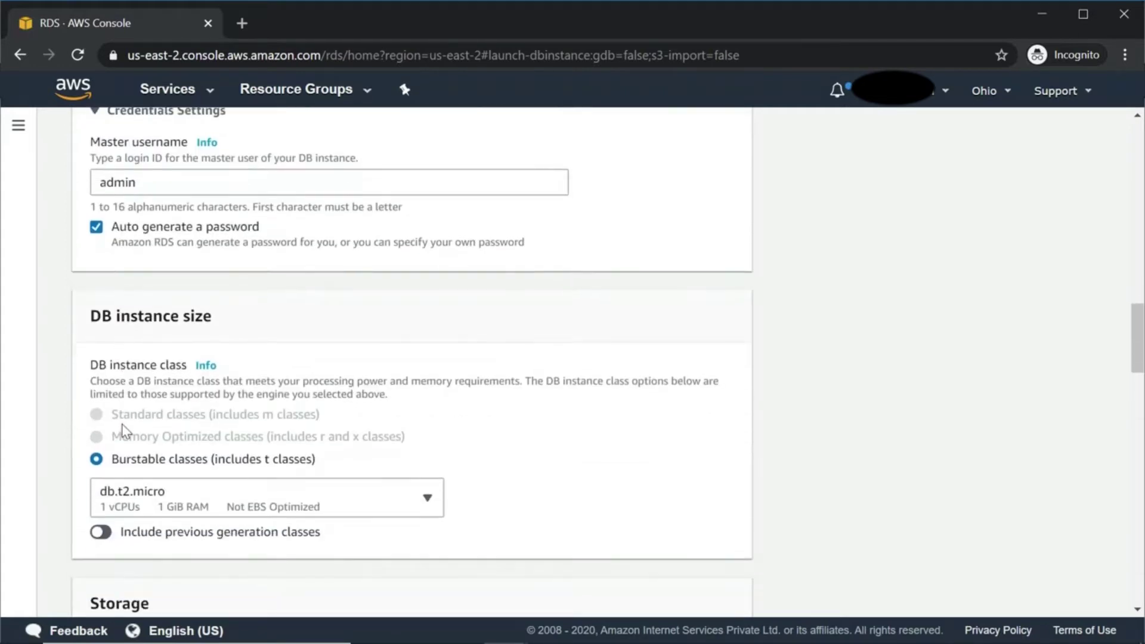
scroll(125, 430, "down", 2)
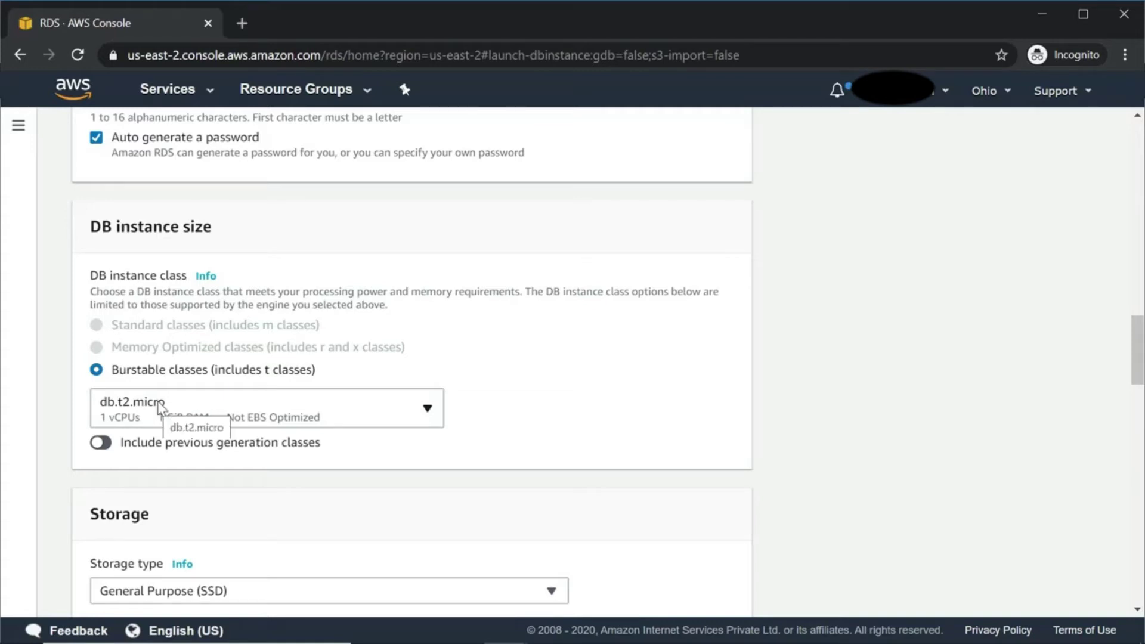
scroll(159, 405, "down", 5)
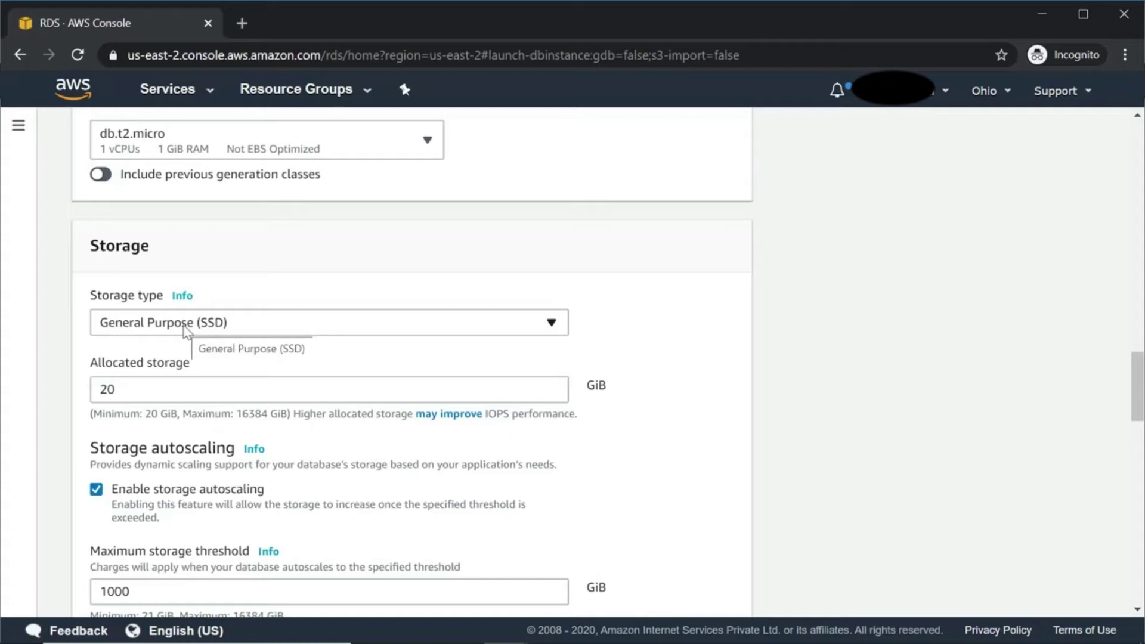
left_click(178, 388)
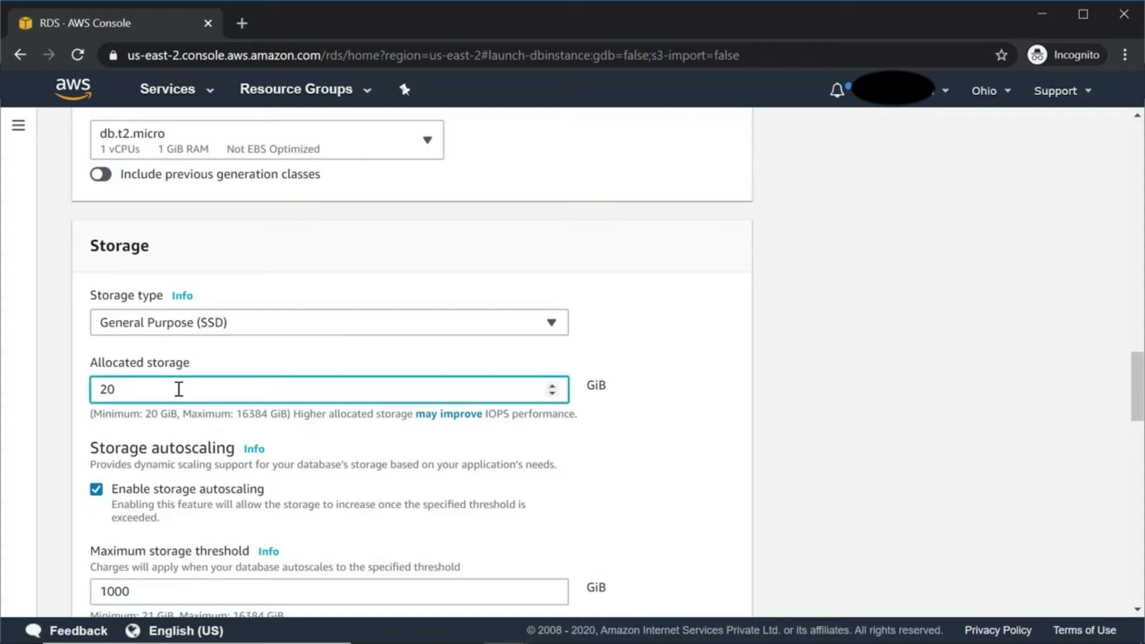
key("BackSpace")
key("BackSpace")
type("10")
Review the autoscaling and Multi-AZ settings and check the available virtual private cloud choices
scroll(168, 452, "down", 2)
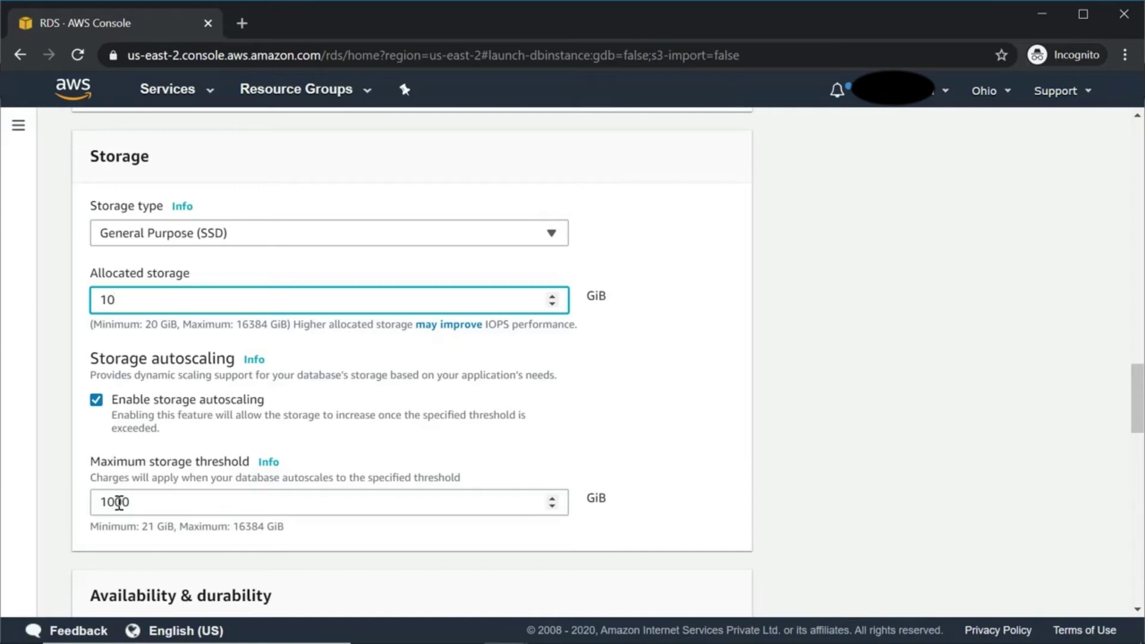
scroll(119, 503, "down", 3)
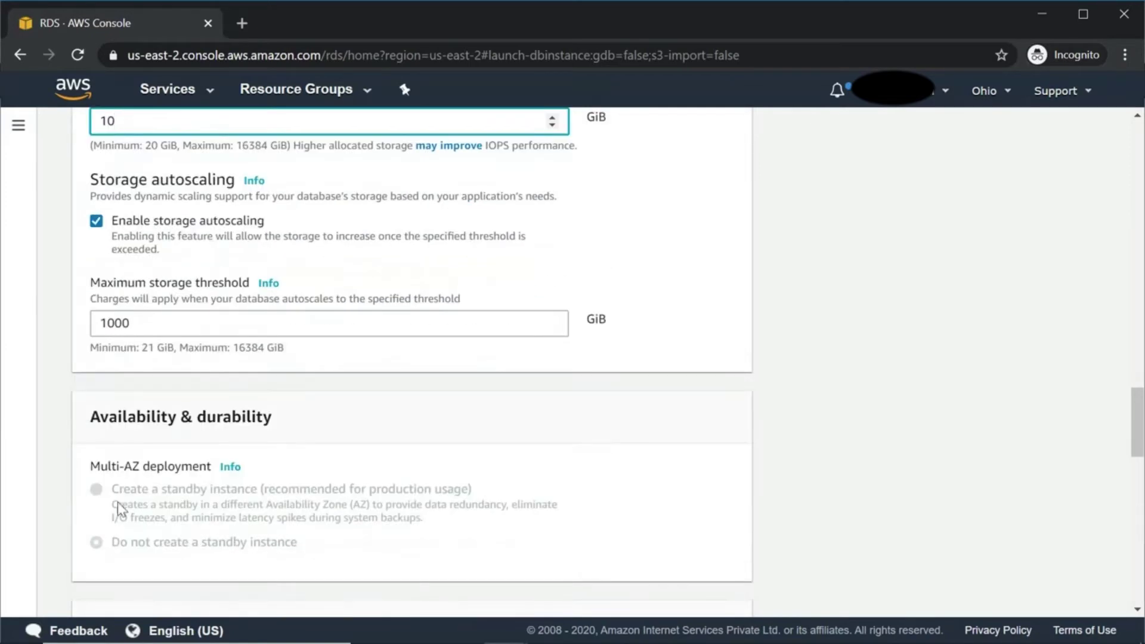
scroll(137, 453, "down", 1)
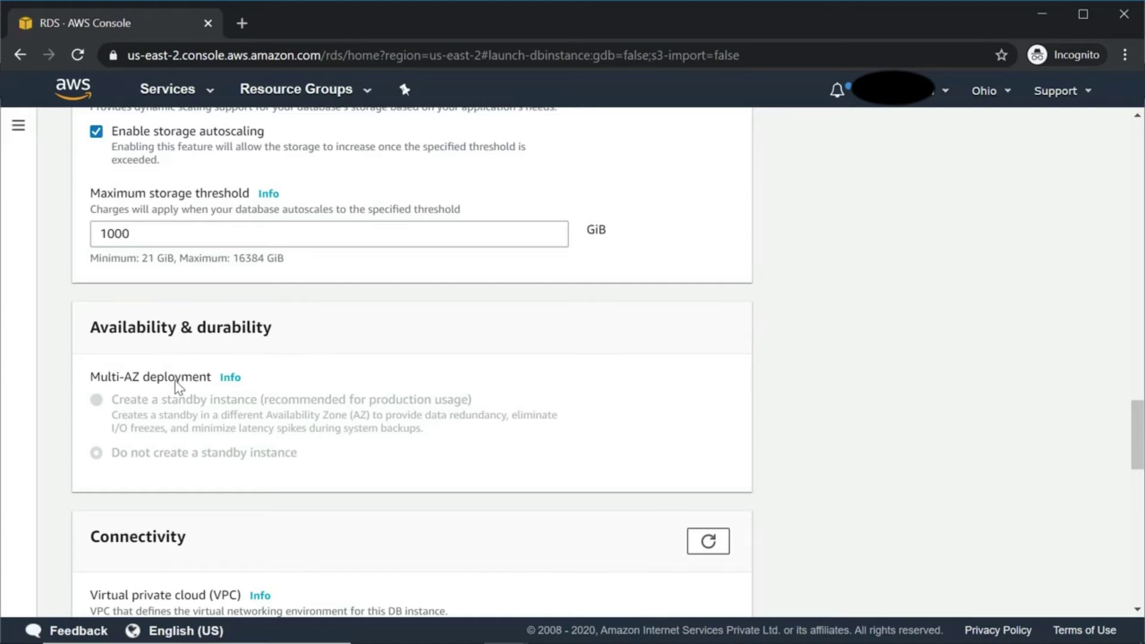
scroll(175, 385, "down", 5)
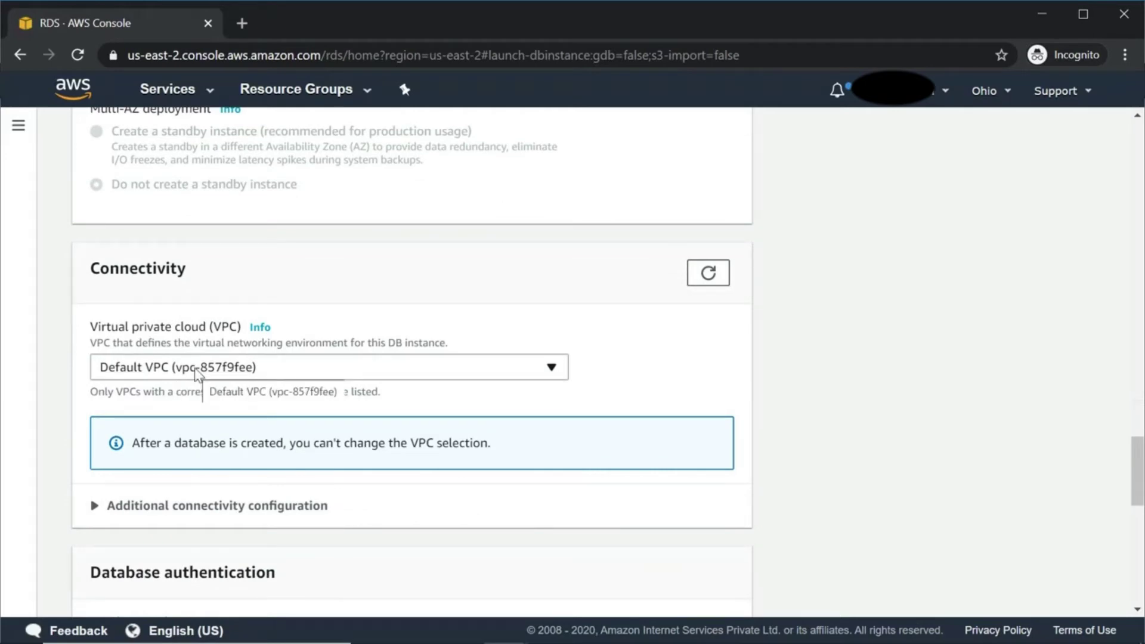
left_click(197, 372)
left_click(198, 375)
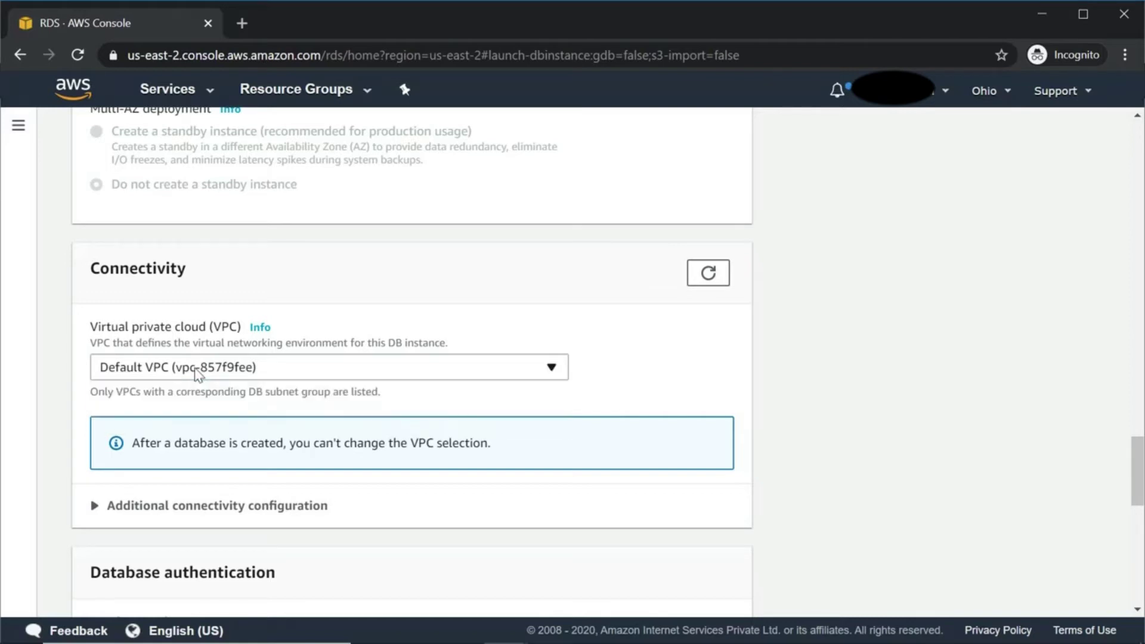
Expand the additional connectivity configuration and check the subnet group choices and public access settings
left_click(232, 510)
scroll(232, 512, "down", 3)
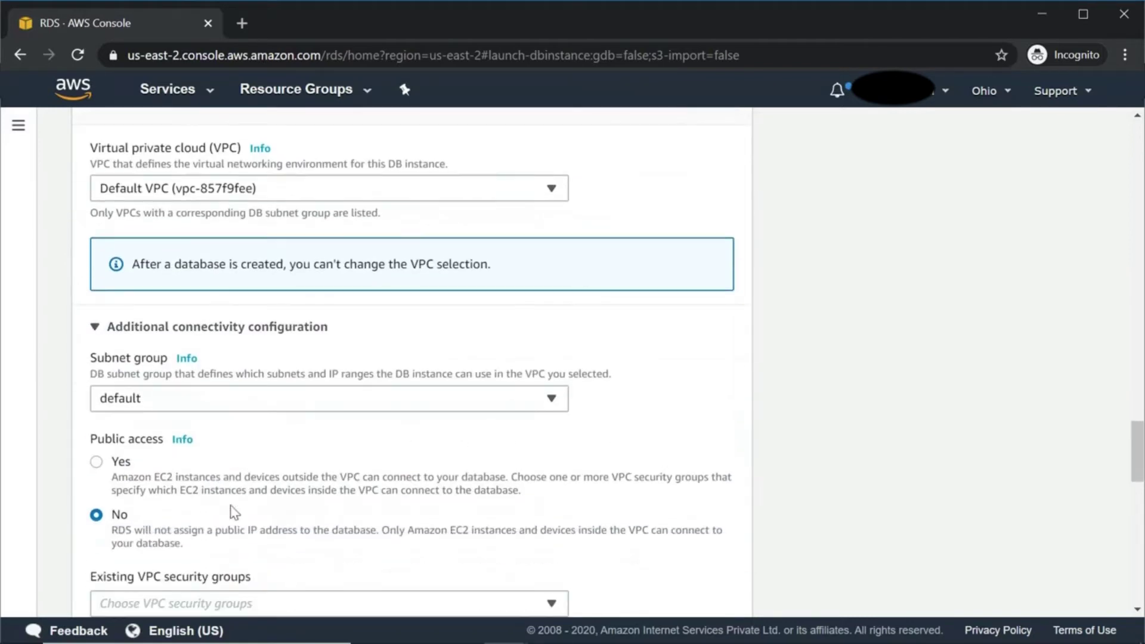
left_click(196, 411)
left_click(192, 407)
scroll(195, 413, "down", 2)
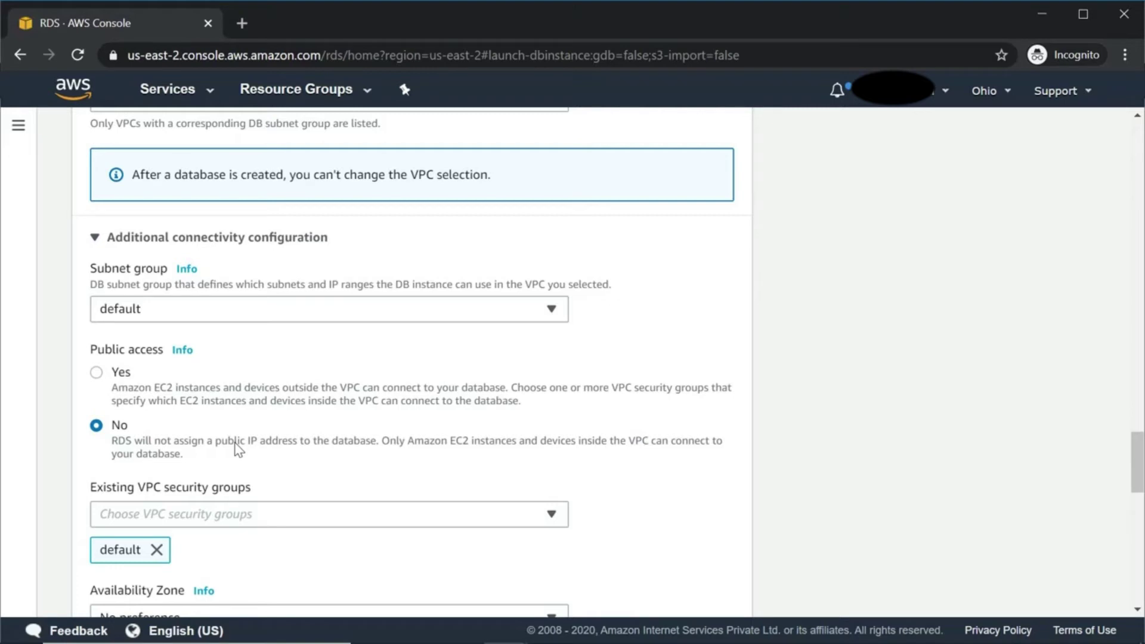
Set the Availability Zone to us-east-2a in the additional connectivity configuration
scroll(237, 449, "down", 3)
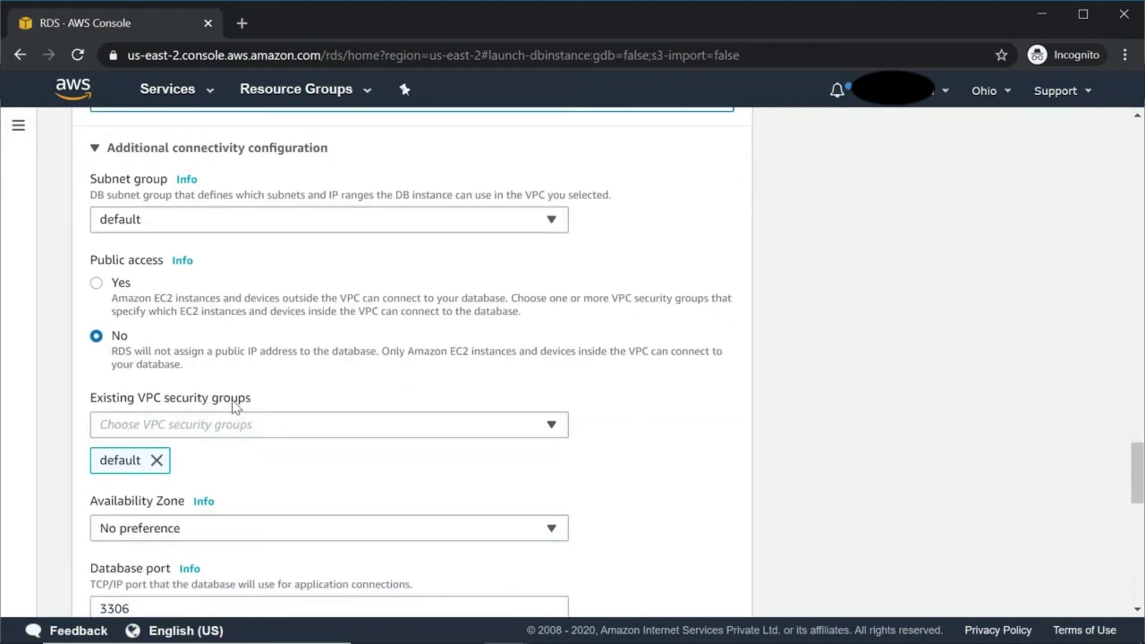
scroll(236, 407, "down", 3)
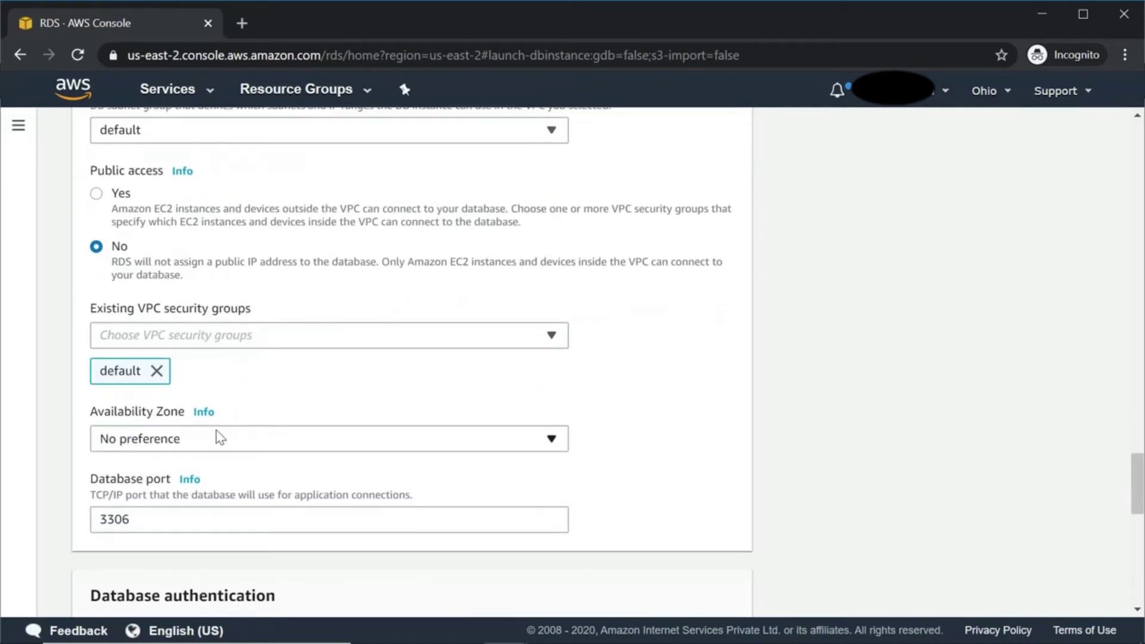
left_click(223, 446)
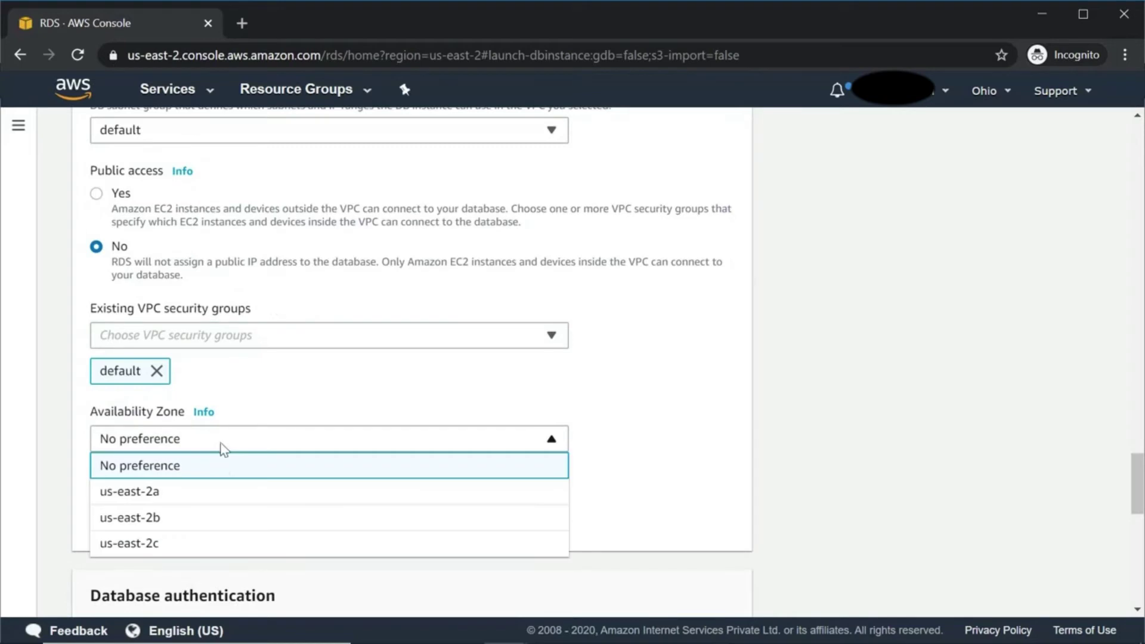
left_click(219, 493)
Review the database port and authentication options, then expand the additional configuration and check the DB parameter group choices
scroll(219, 492, "down", 1)
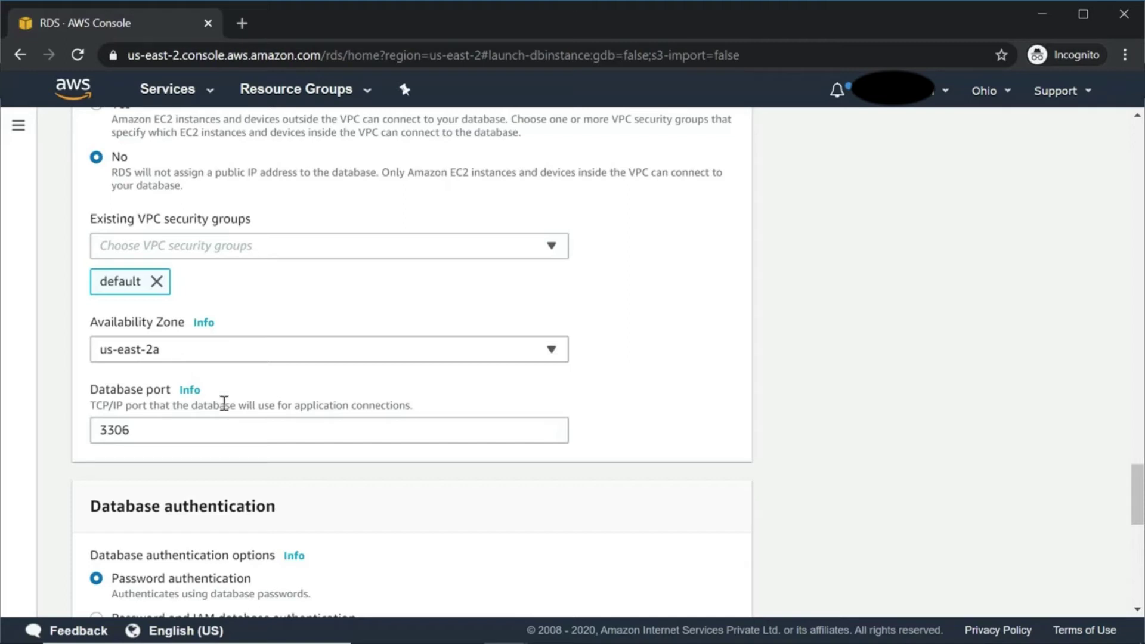
scroll(230, 472, "down", 1)
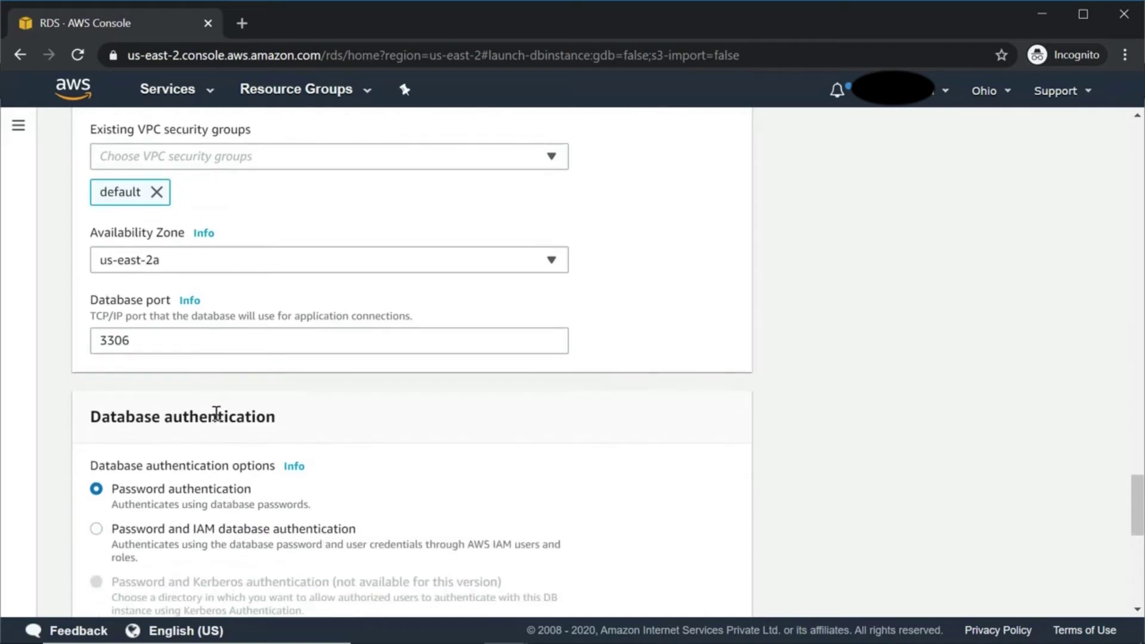
scroll(218, 411, "down", 1)
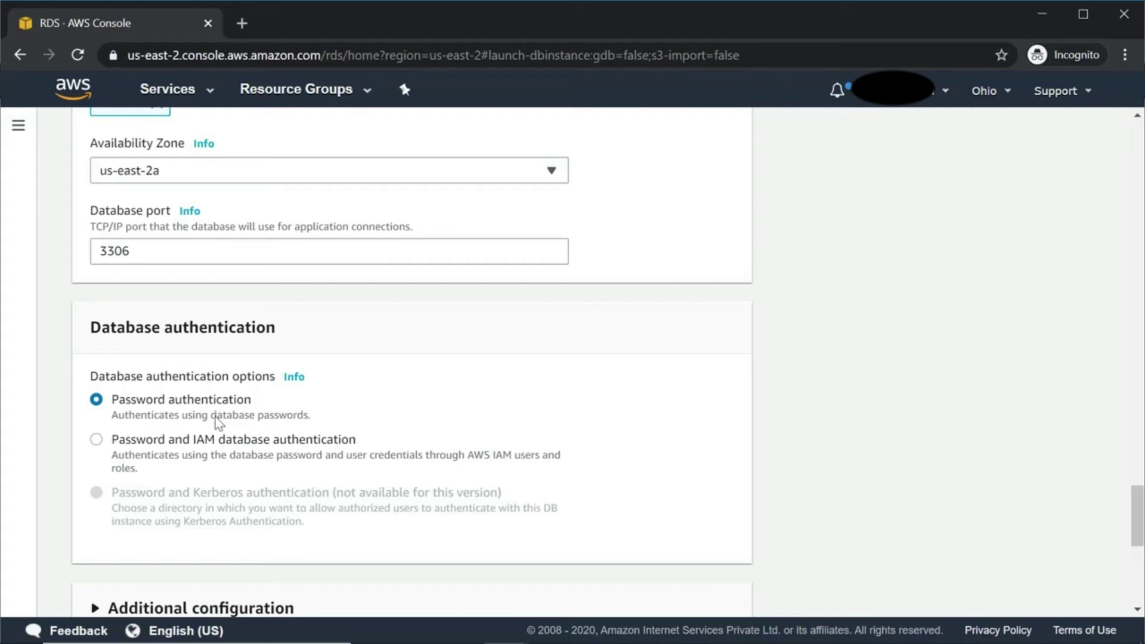
scroll(219, 422, "down", 5)
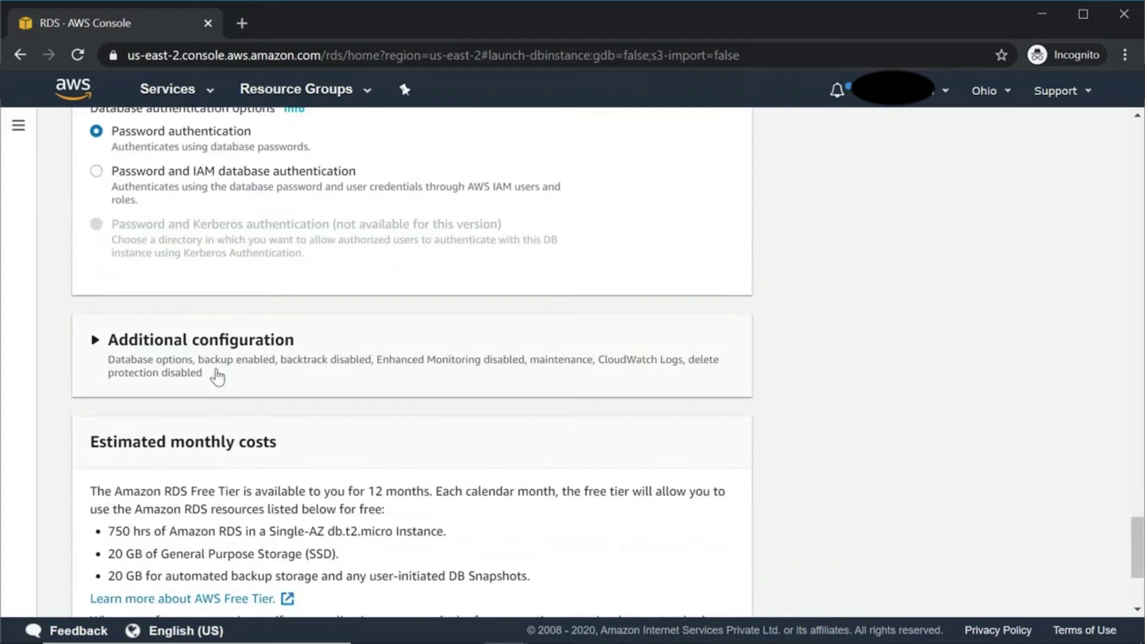
left_click(227, 354)
scroll(225, 354, "down", 3)
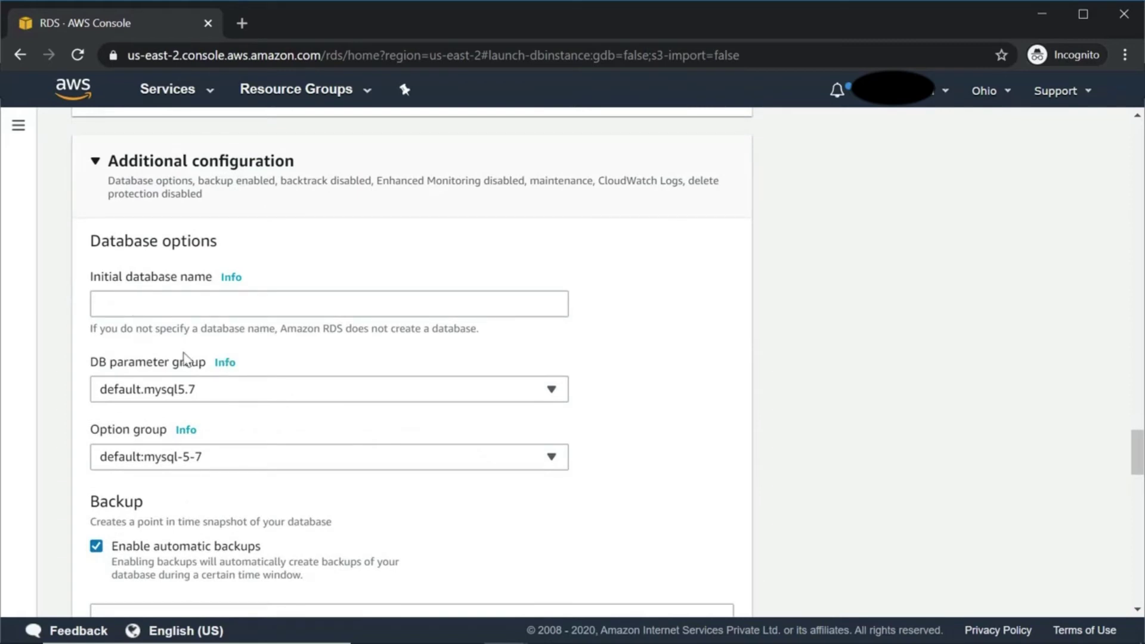
left_click(206, 396)
left_click(208, 396)
left_click(209, 397)
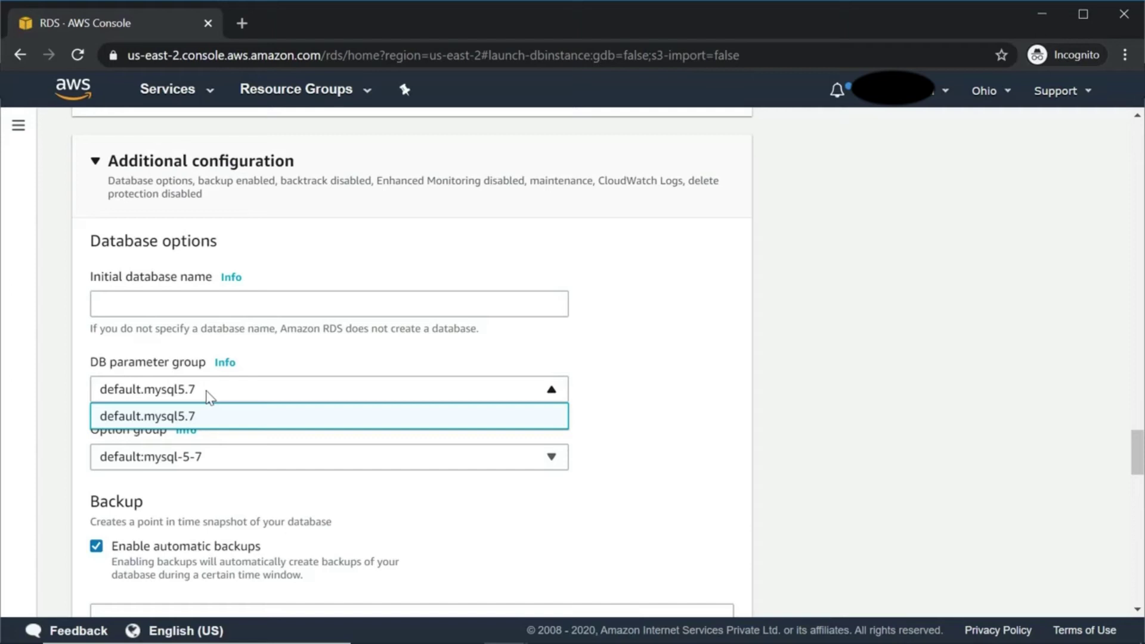
left_click(209, 397)
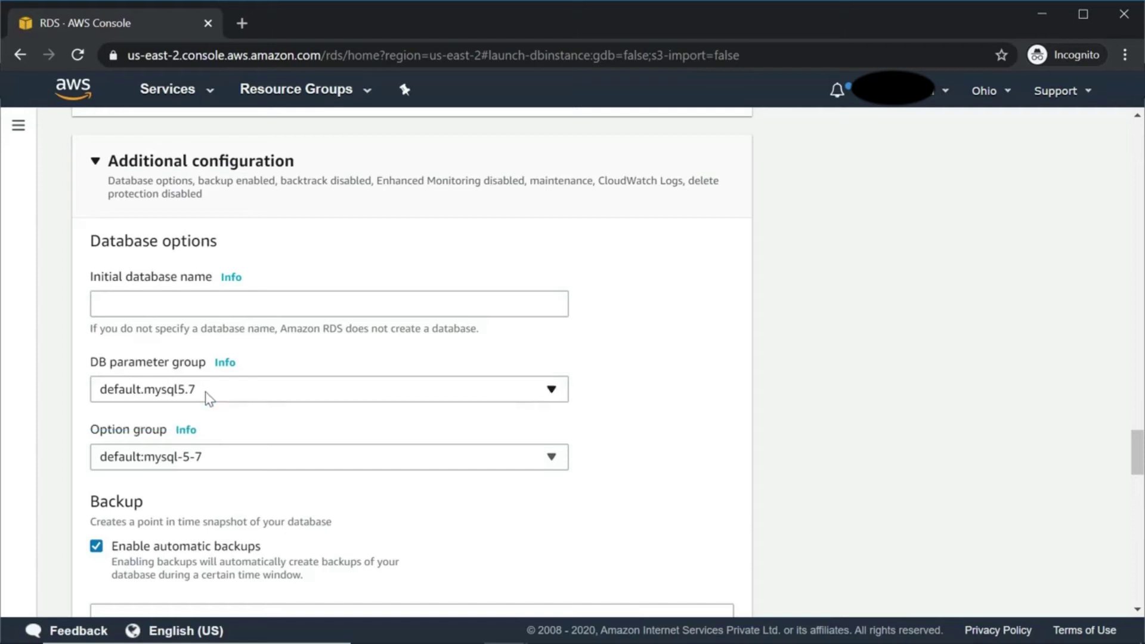
Set the backup retention period for automatic backups to 10 days
scroll(205, 392, "down", 3)
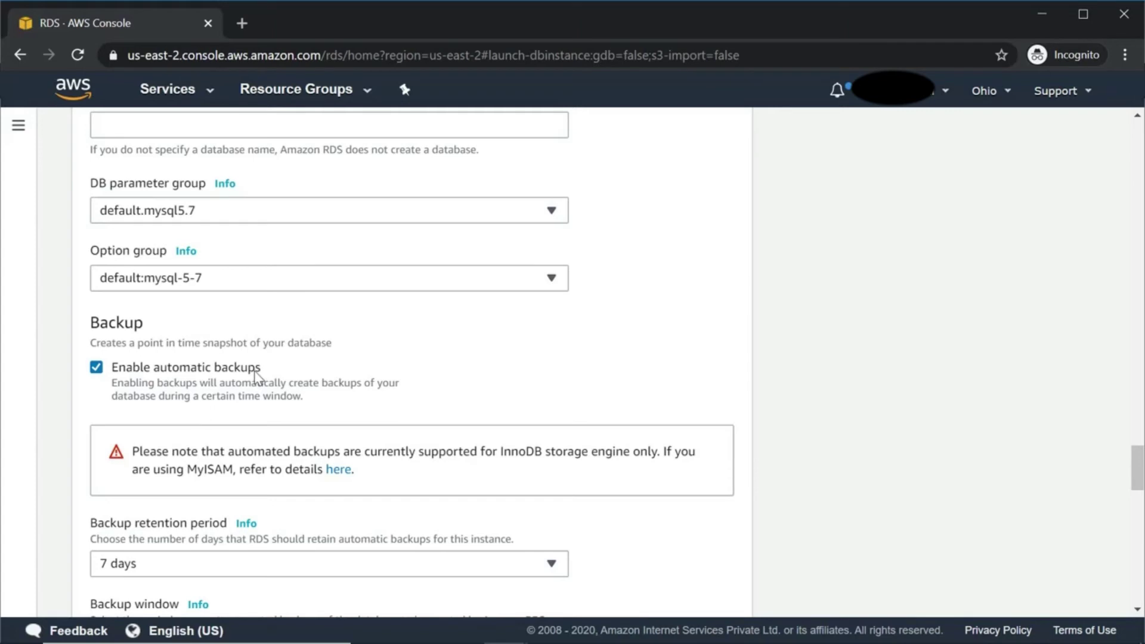
scroll(206, 415, "down", 3)
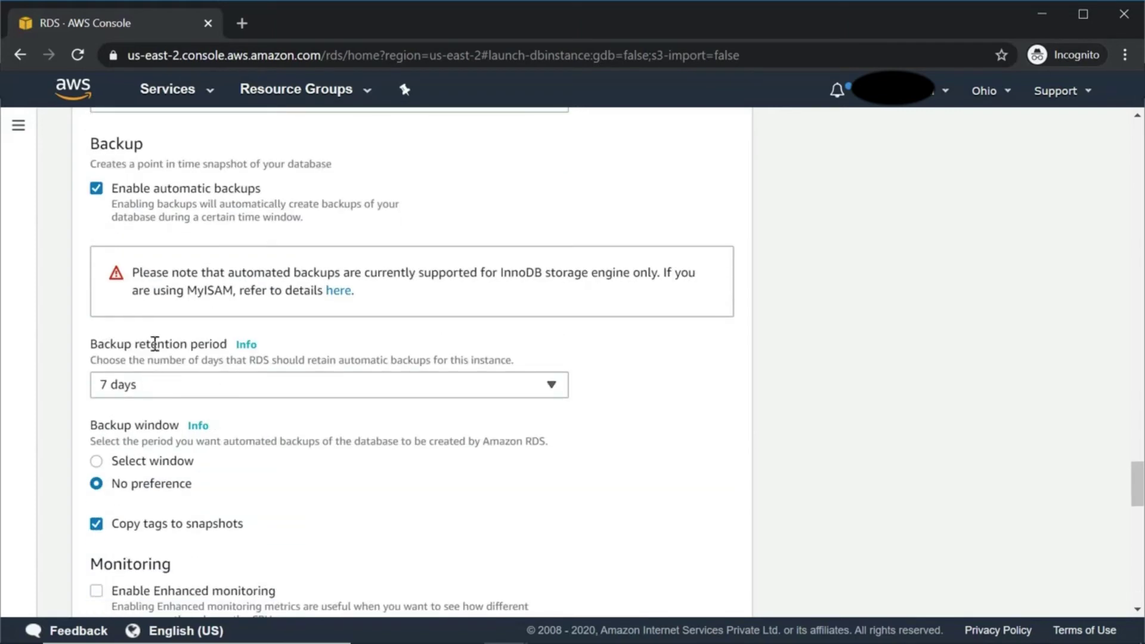
left_click(239, 389)
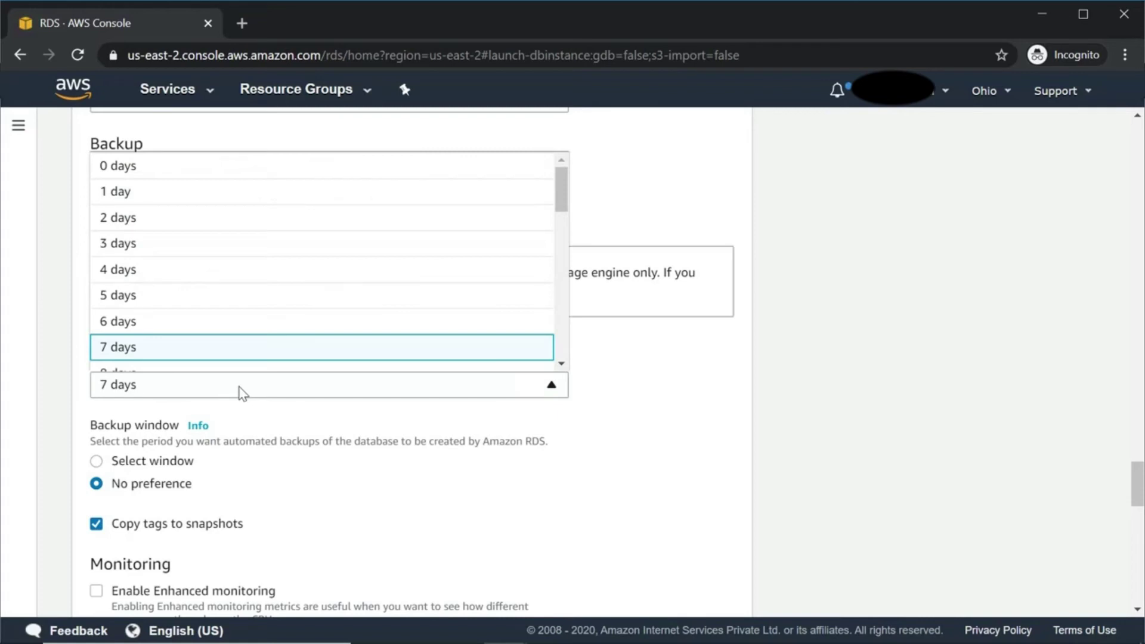
scroll(225, 323, "down", 12)
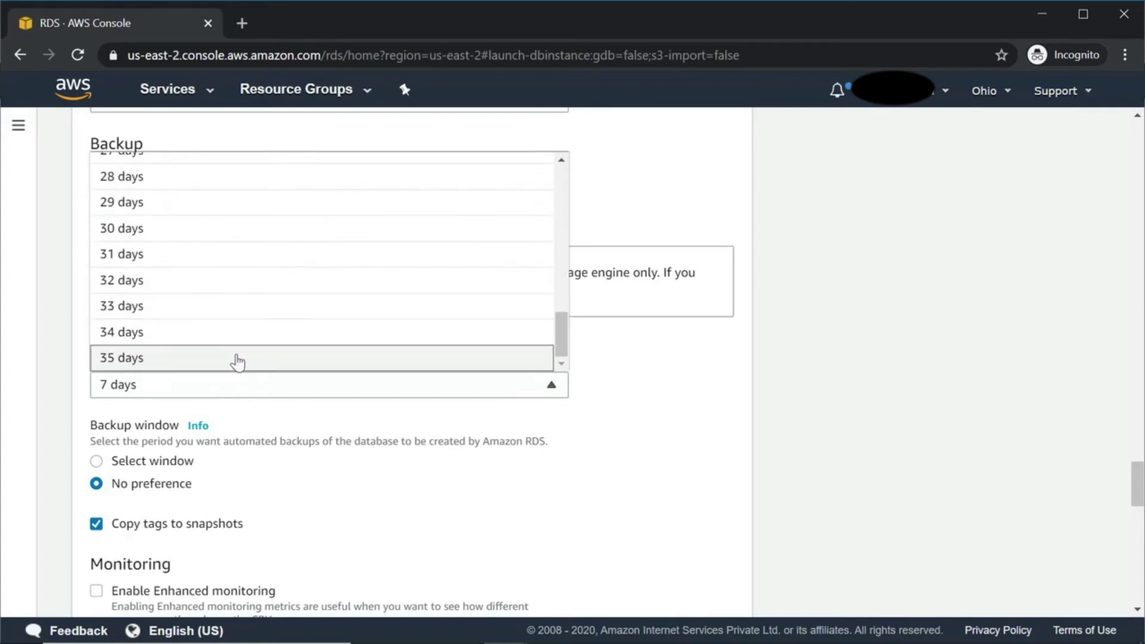
scroll(238, 361, "up", 5)
scroll(233, 360, "up", 3)
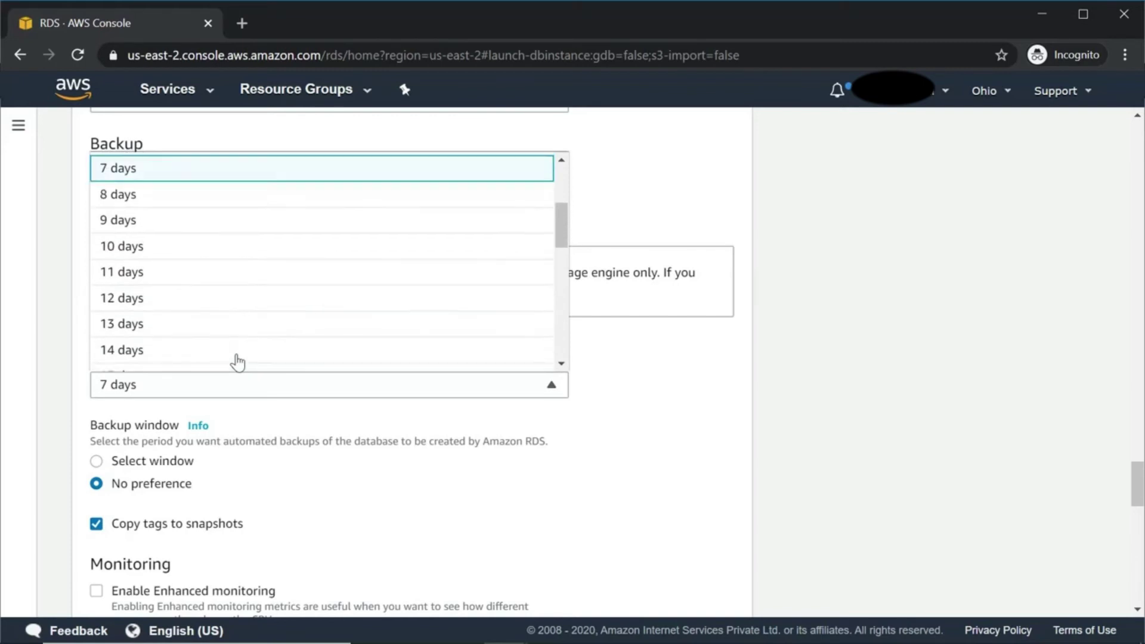
left_click(120, 253)
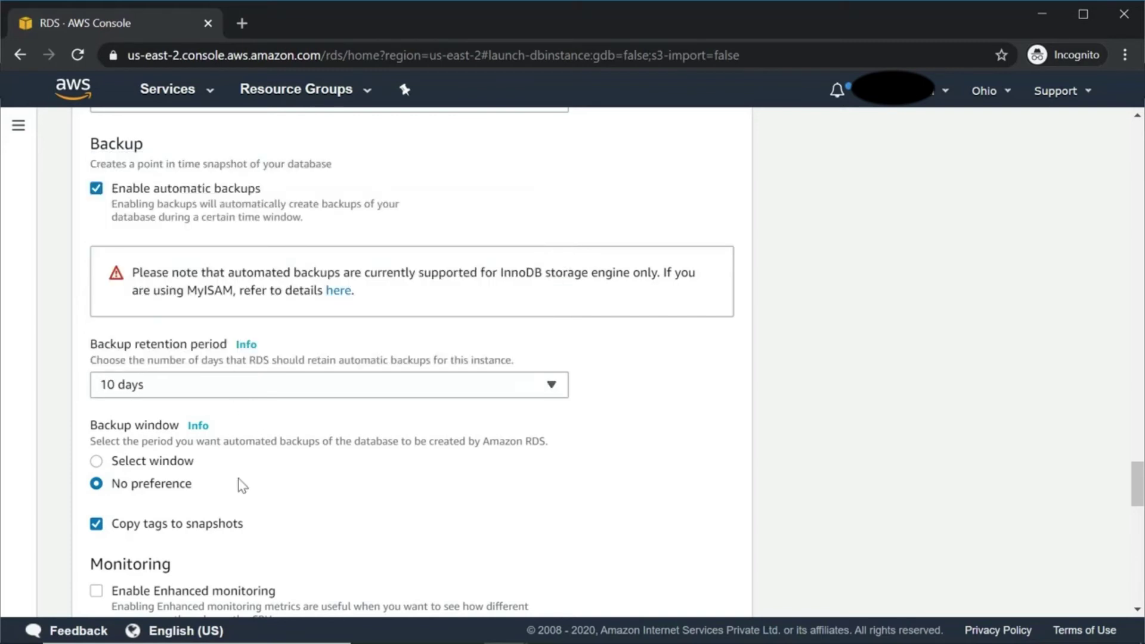
Enable deletion protection in the additional configuration and create the database
scroll(242, 485, "down", 2)
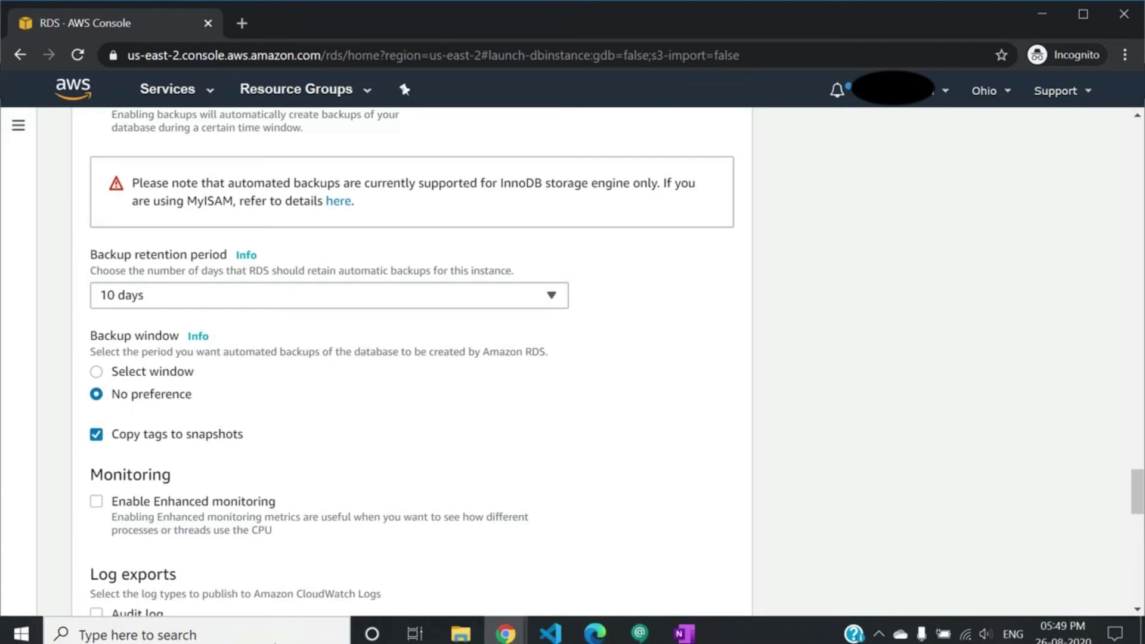
scroll(222, 502, "down", 1)
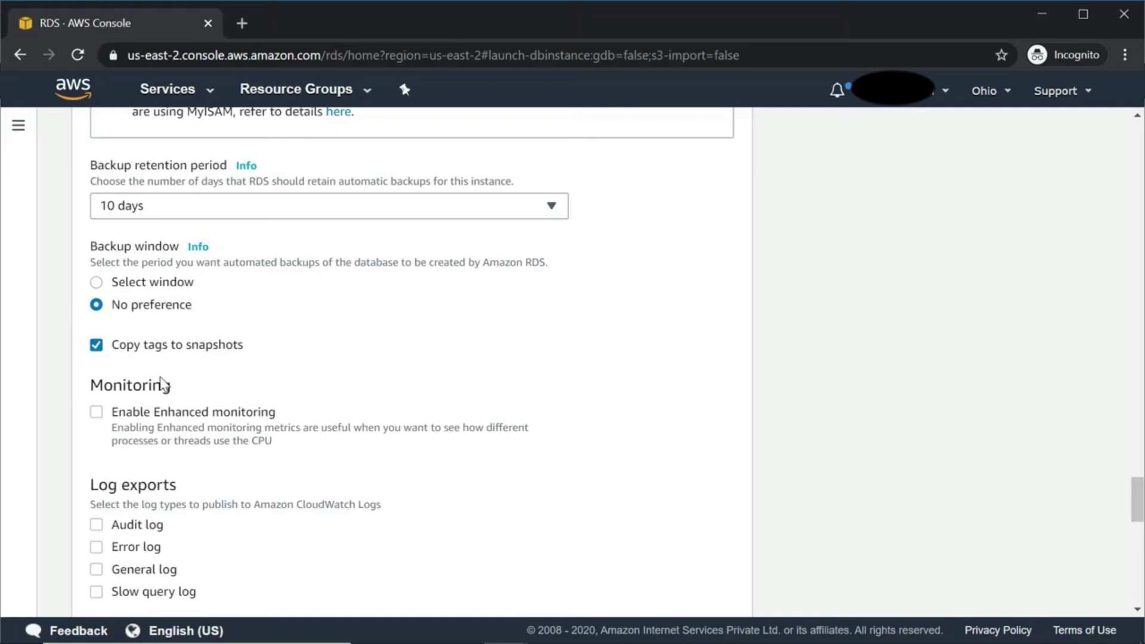
scroll(163, 384, "down", 3)
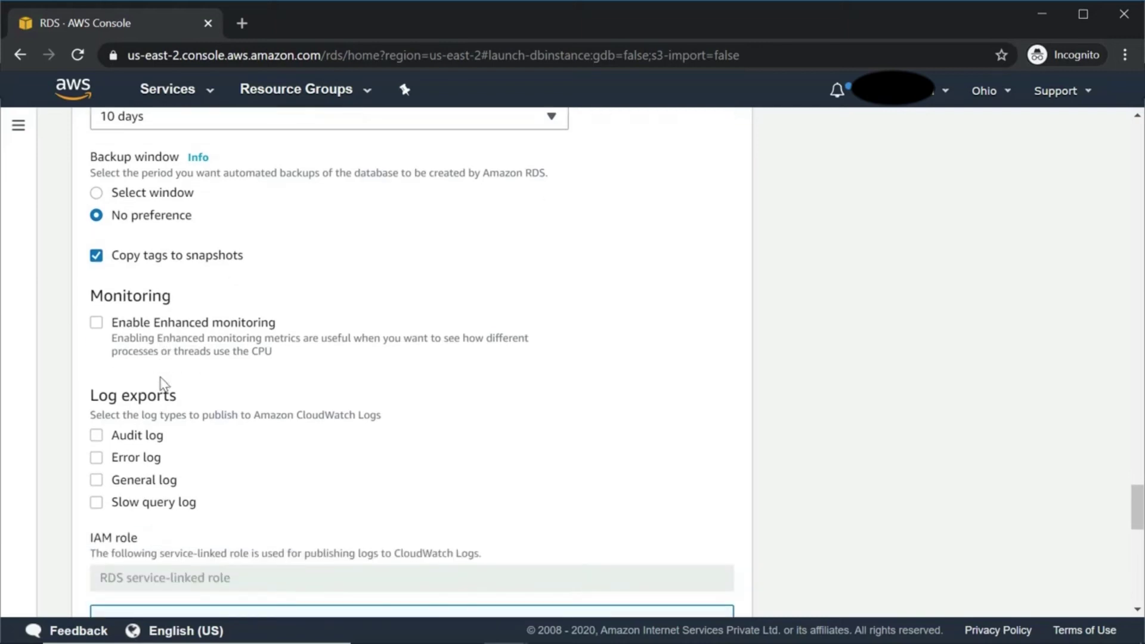
scroll(162, 385, "down", 3)
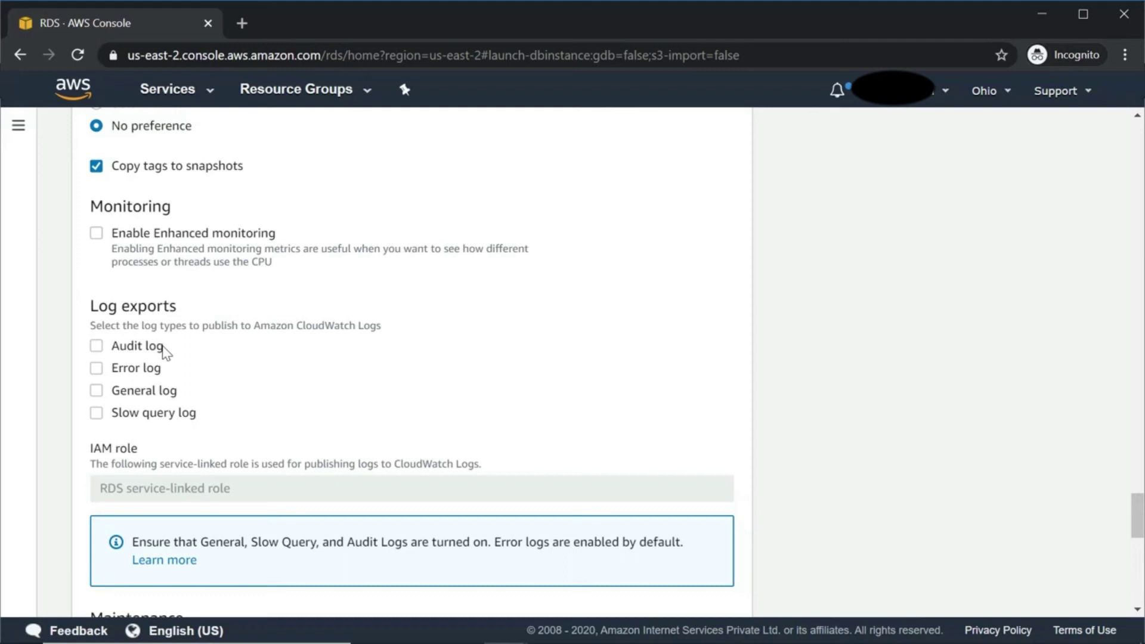
scroll(167, 324, "down", 3)
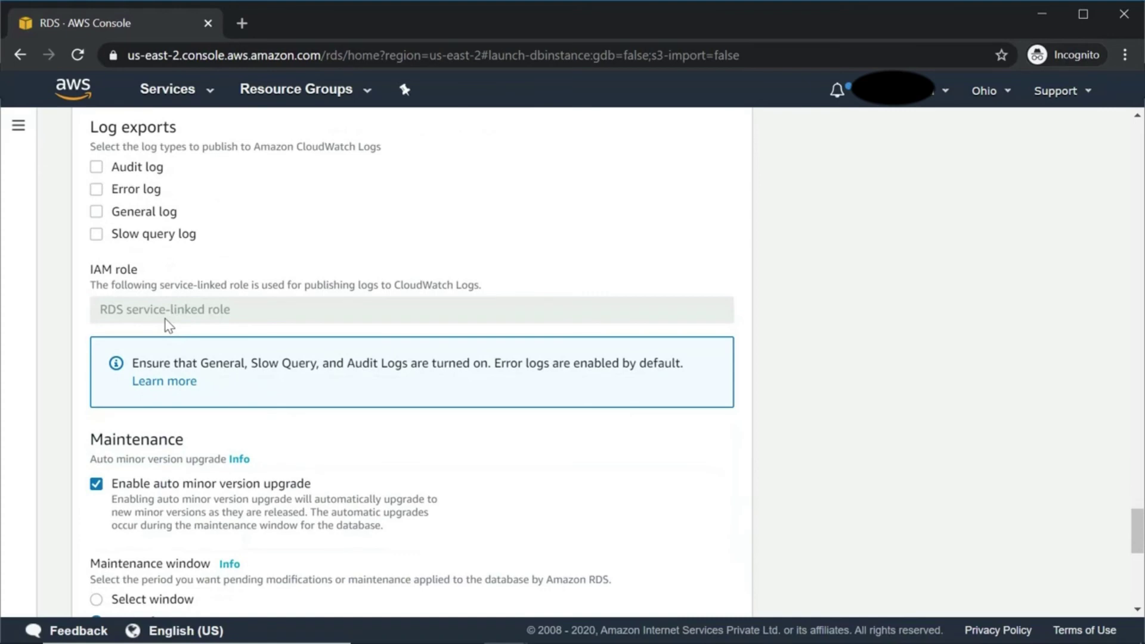
scroll(167, 324, "down", 2)
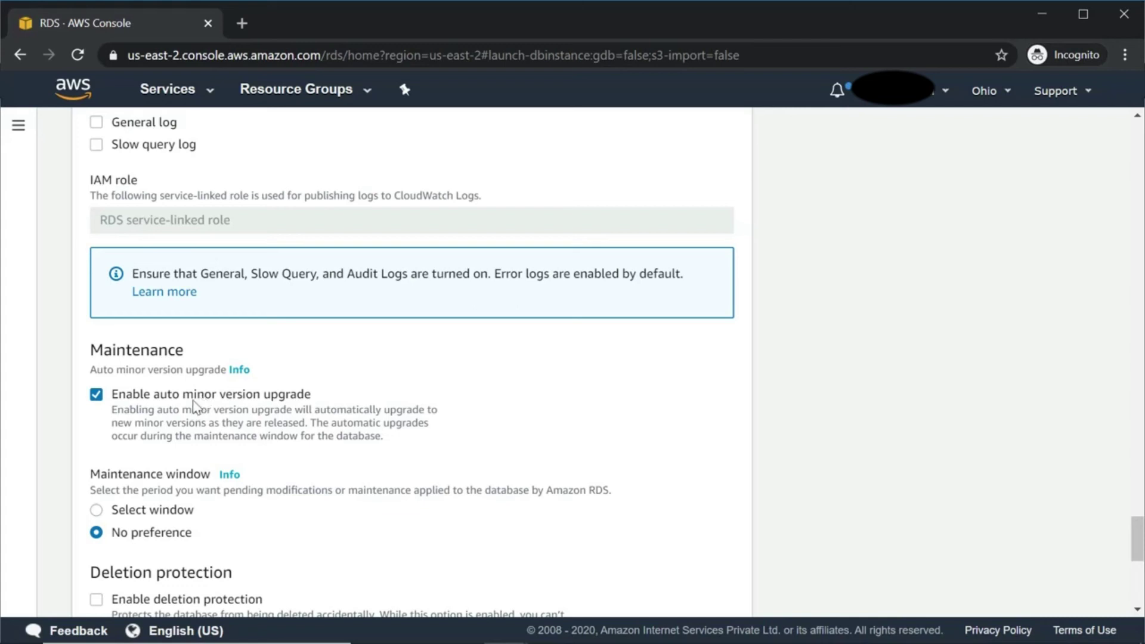
scroll(197, 406, "down", 3)
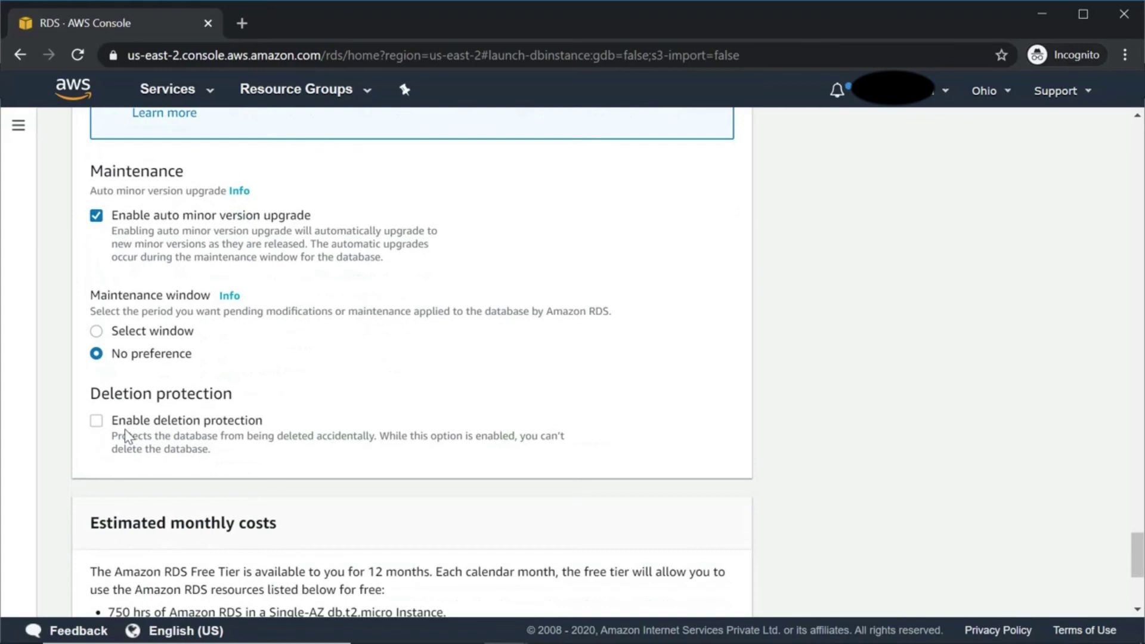
left_click(98, 425)
scroll(127, 464, "down", 5)
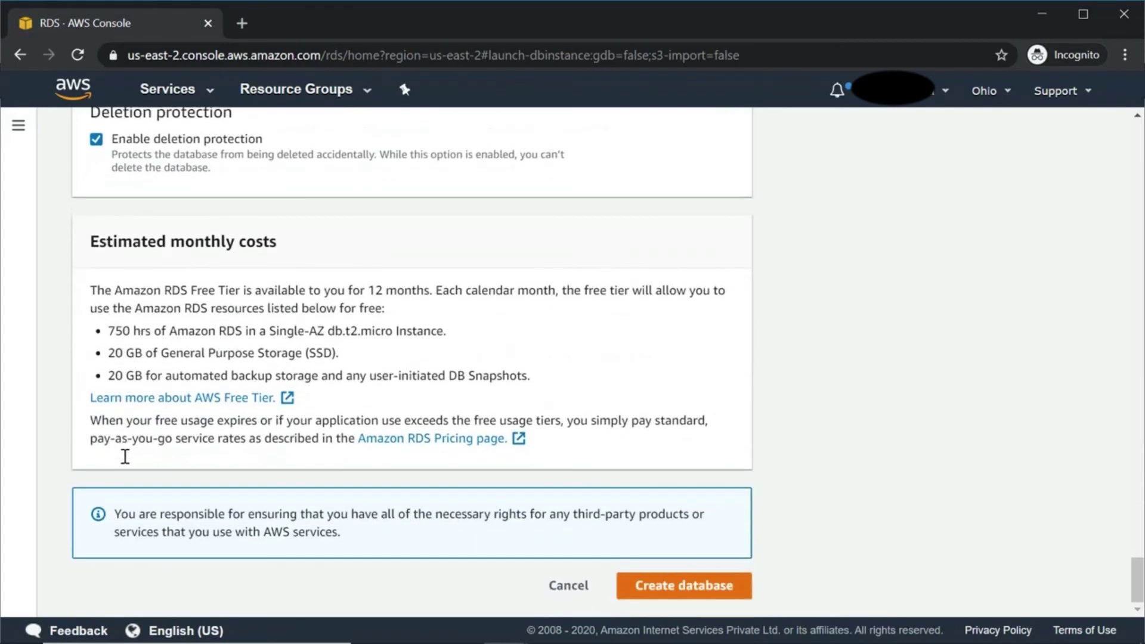
left_click(649, 587)
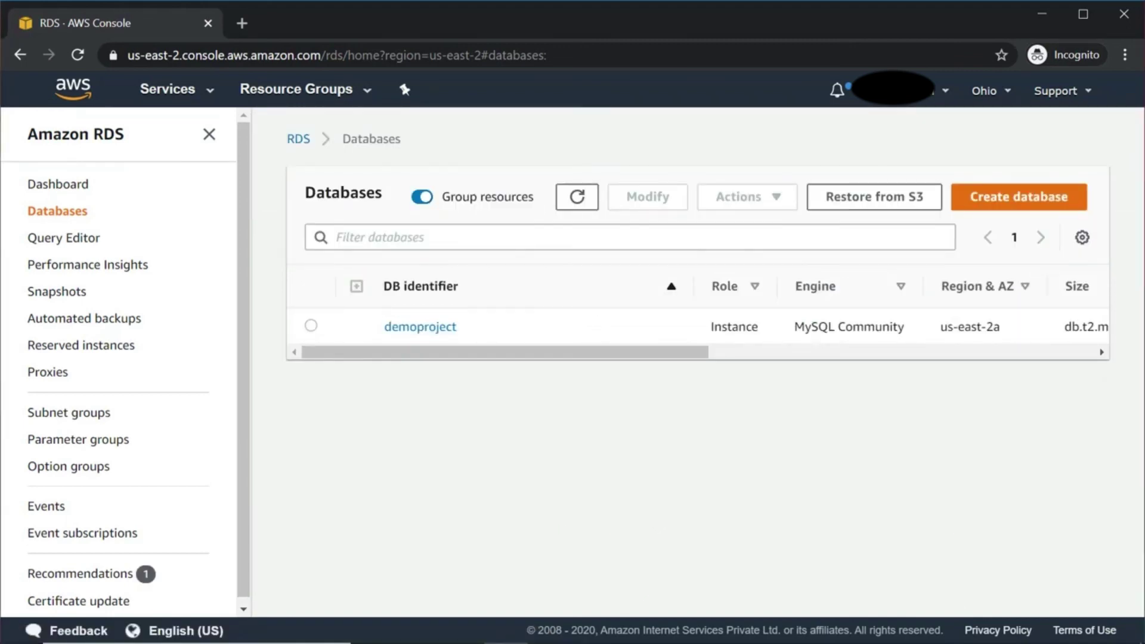
Open the details of the demoproject database and highlight its endpoint under Connectivity & security
left_click(449, 329)
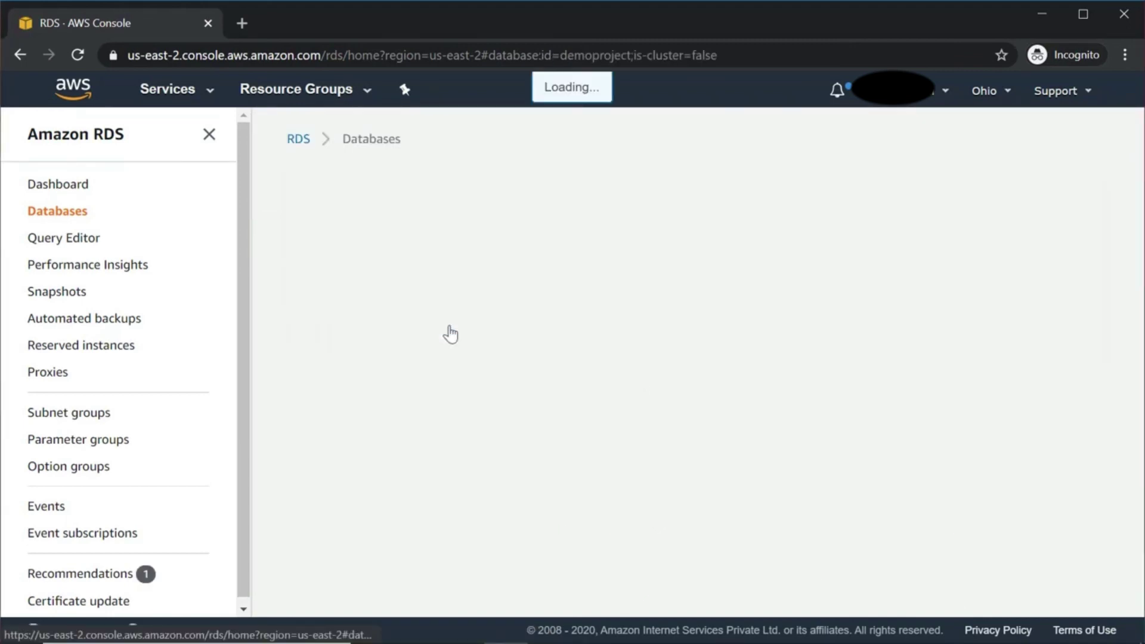
scroll(450, 332, "down", 3)
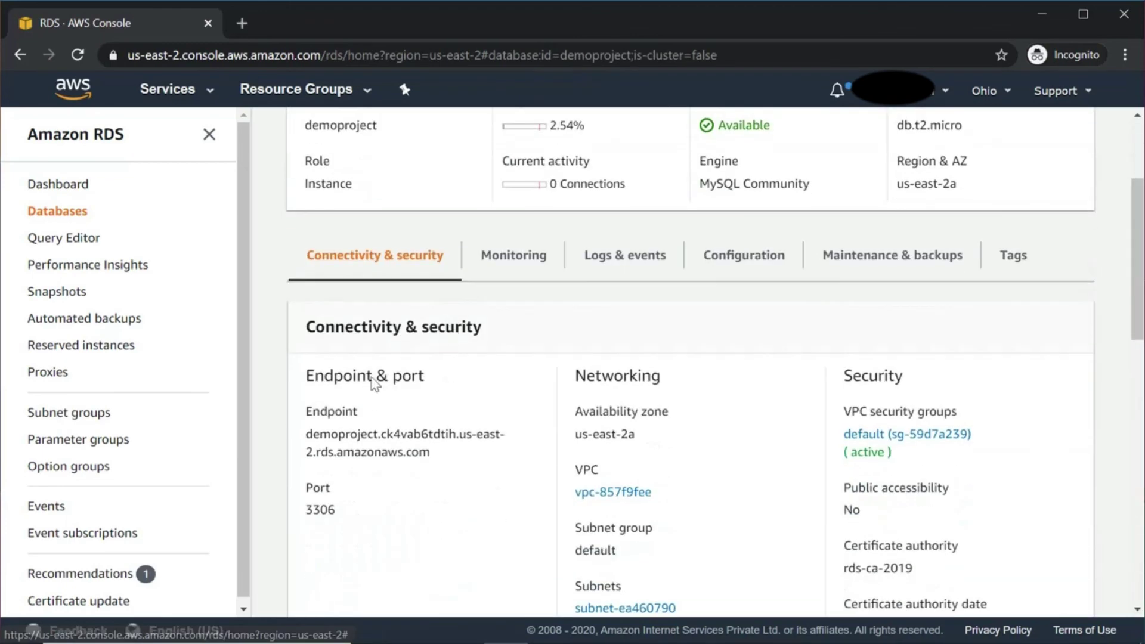
triple_click(371, 440)
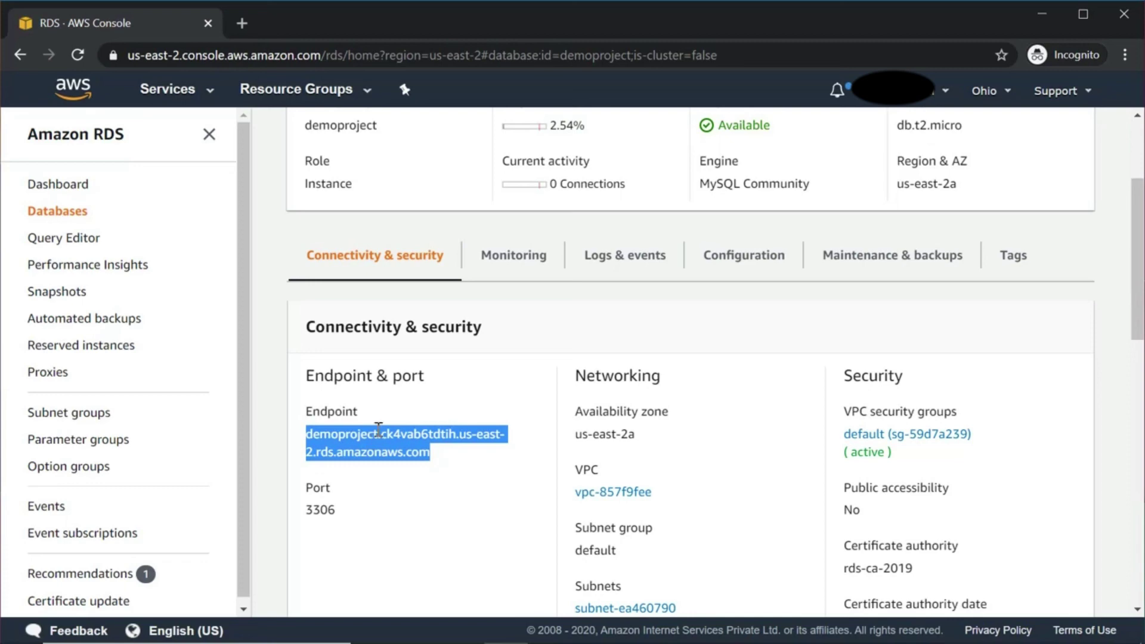
Open the default.mysql5.7 parameter group and look through its list of parameters
left_click(119, 442)
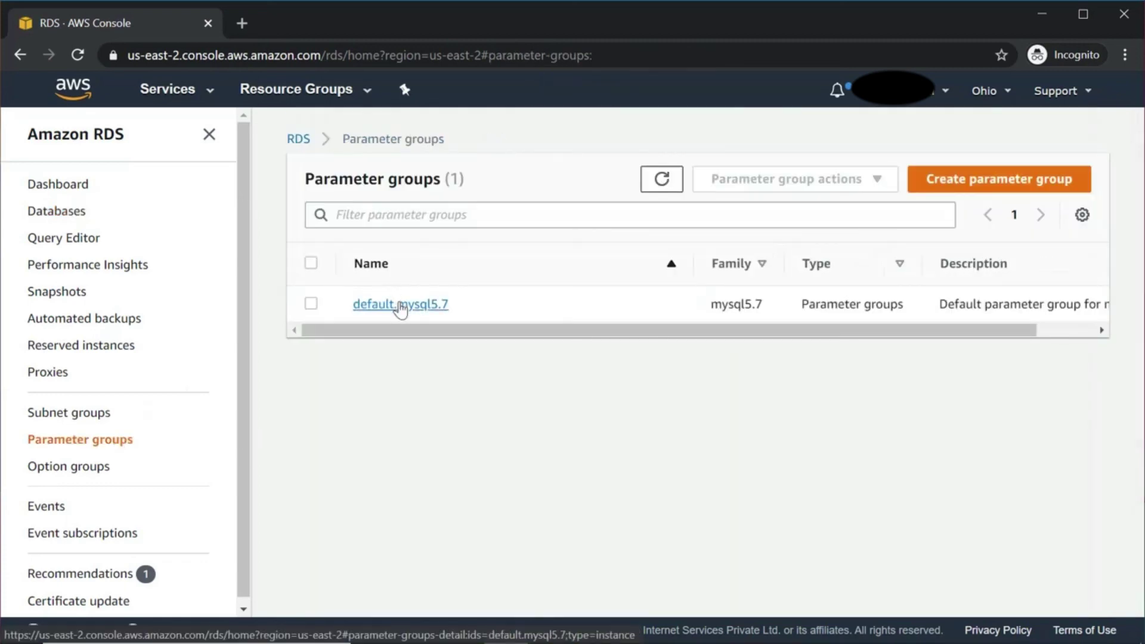
left_click(435, 305)
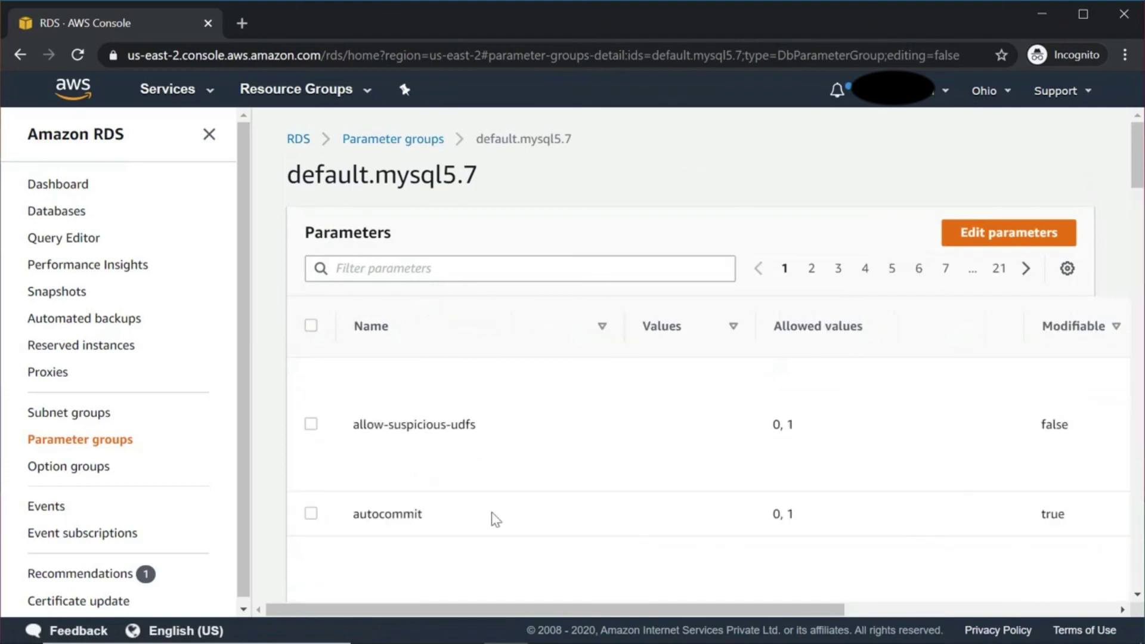
scroll(494, 521, "down", 3)
scroll(492, 522, "down", 2)
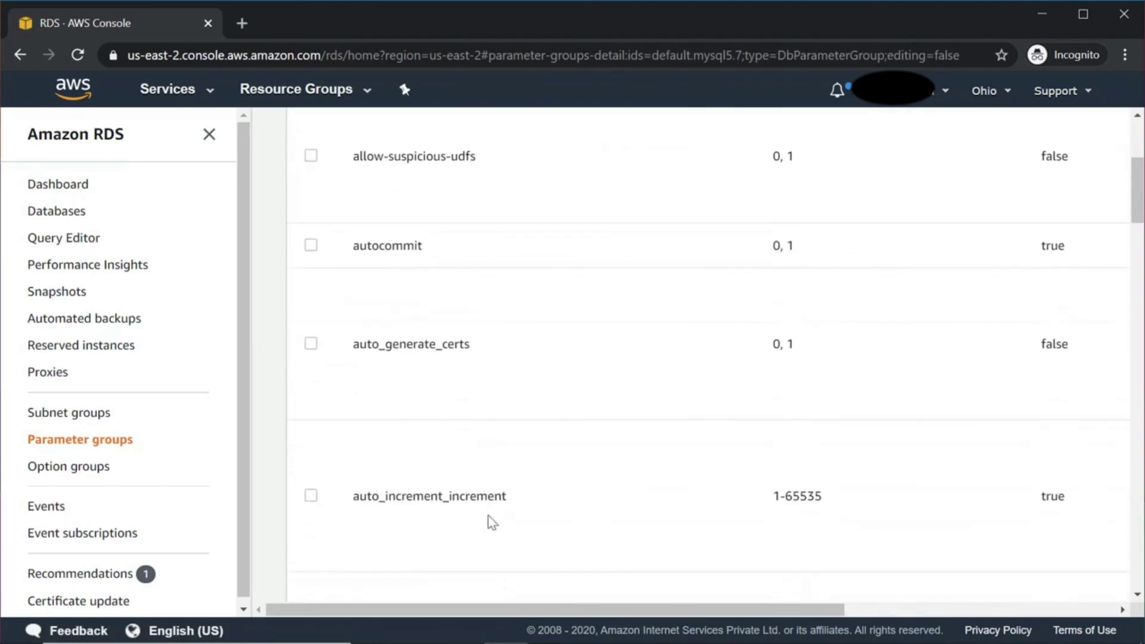
scroll(584, 482, "up", 2)
scroll(586, 485, "up", 2)
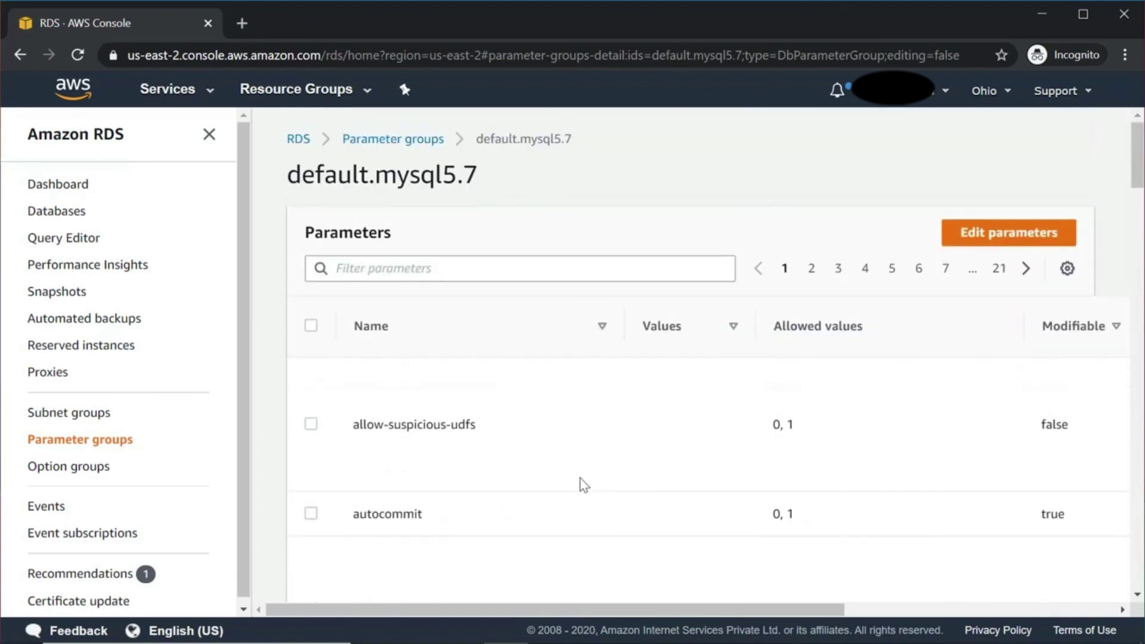
left_click_drag(348, 180, 559, 170)
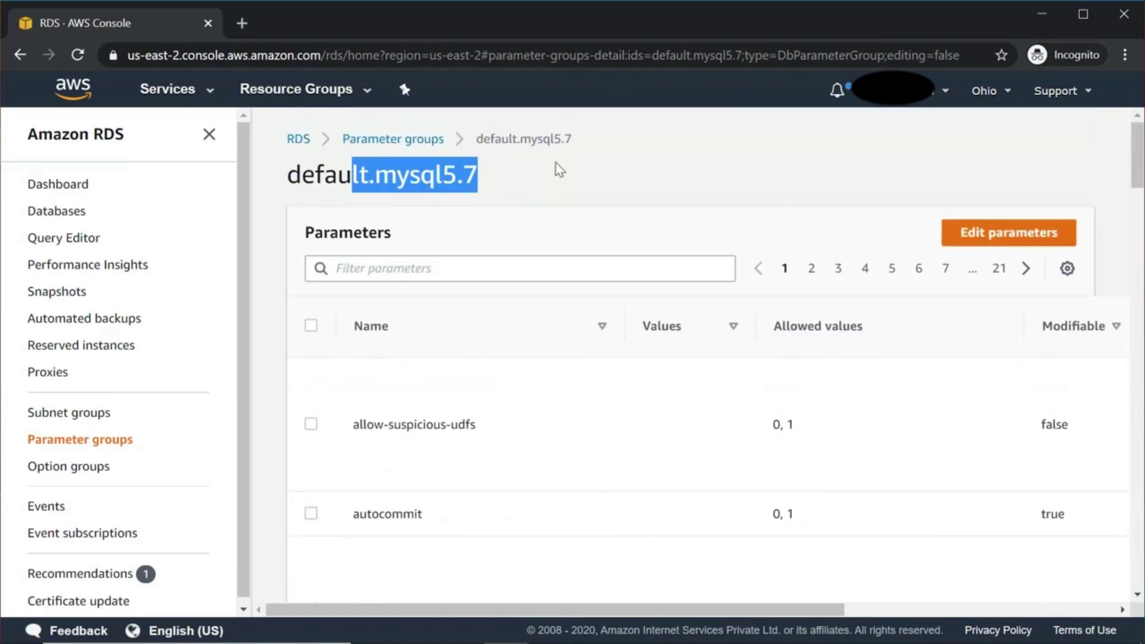
left_click(560, 170)
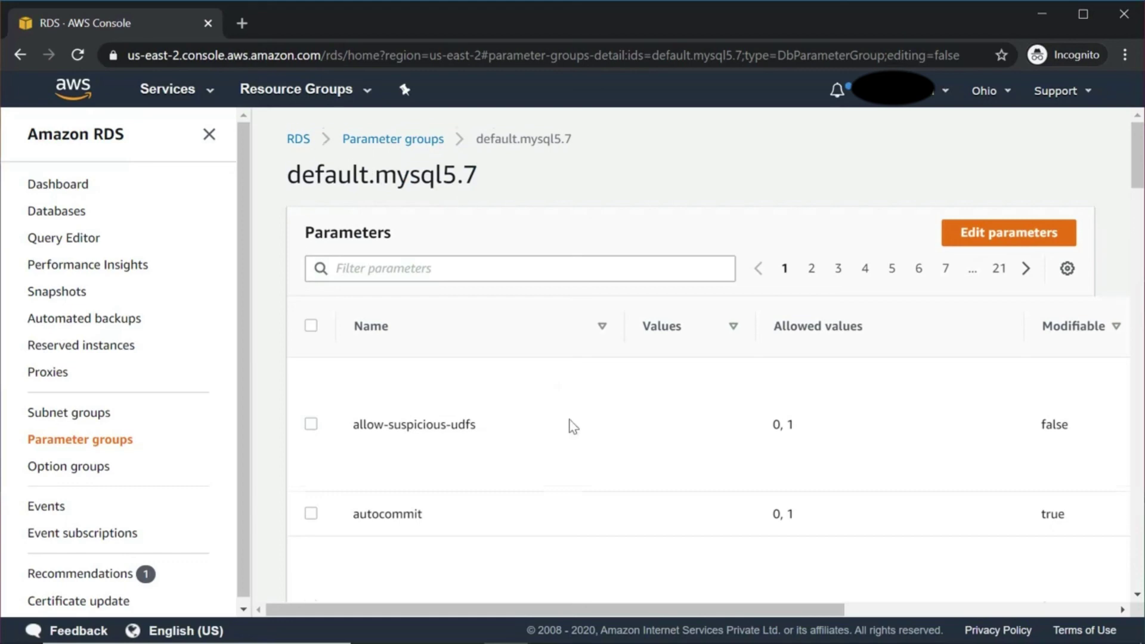
Filter the default.mysql5.7 parameters by query_time and highlight the long_query_time parameter
scroll(573, 426, "down", 4)
scroll(574, 426, "down", 4)
scroll(573, 425, "down", 3)
scroll(573, 426, "up", 10)
scroll(561, 411, "up", 2)
left_click(498, 269)
type("query_time")
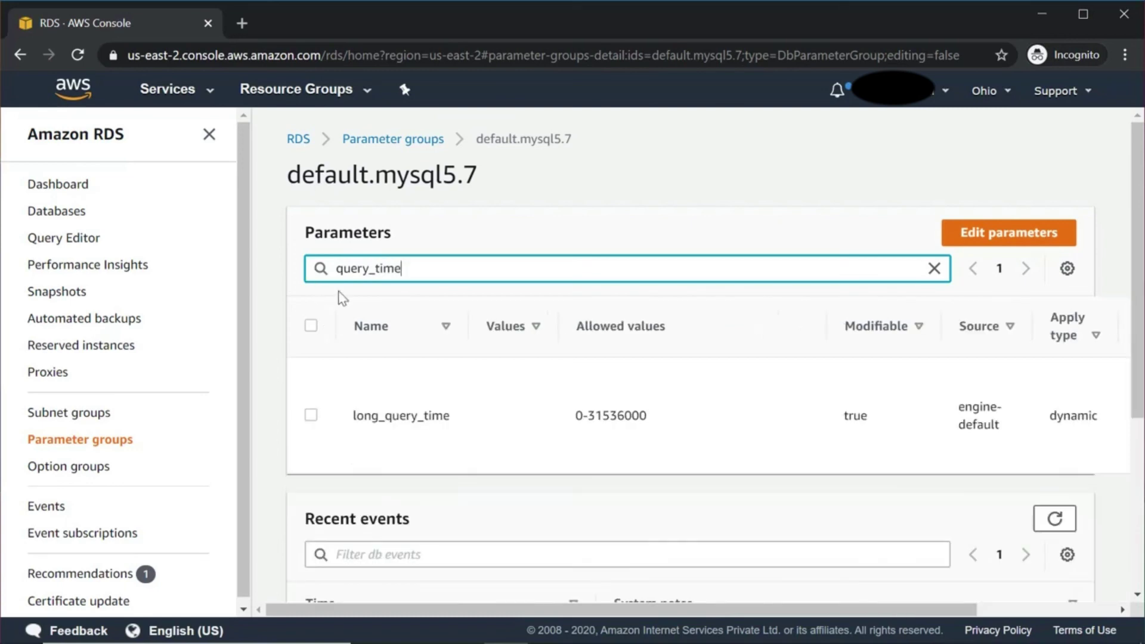
double_click(387, 415)
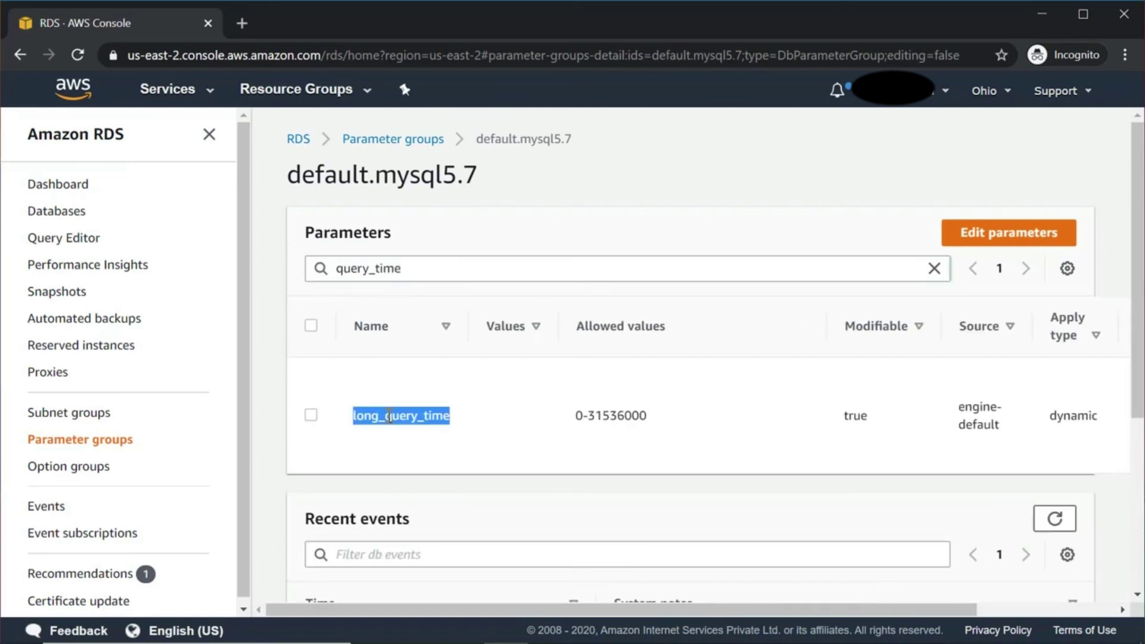
scroll(523, 417, "down", 4)
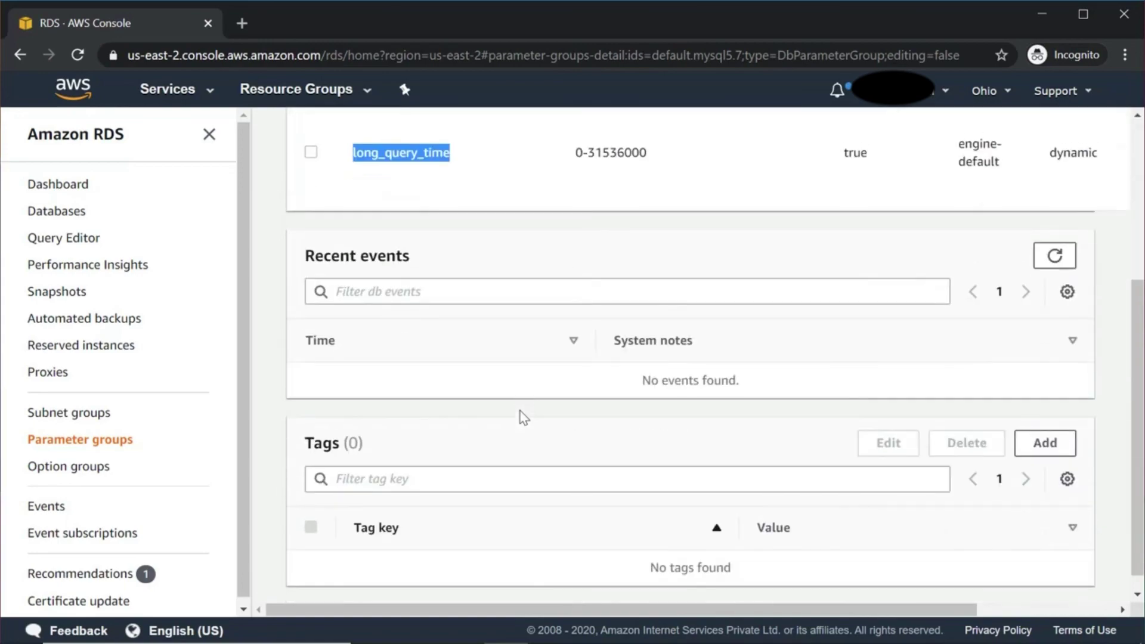
scroll(523, 416, "up", 5)
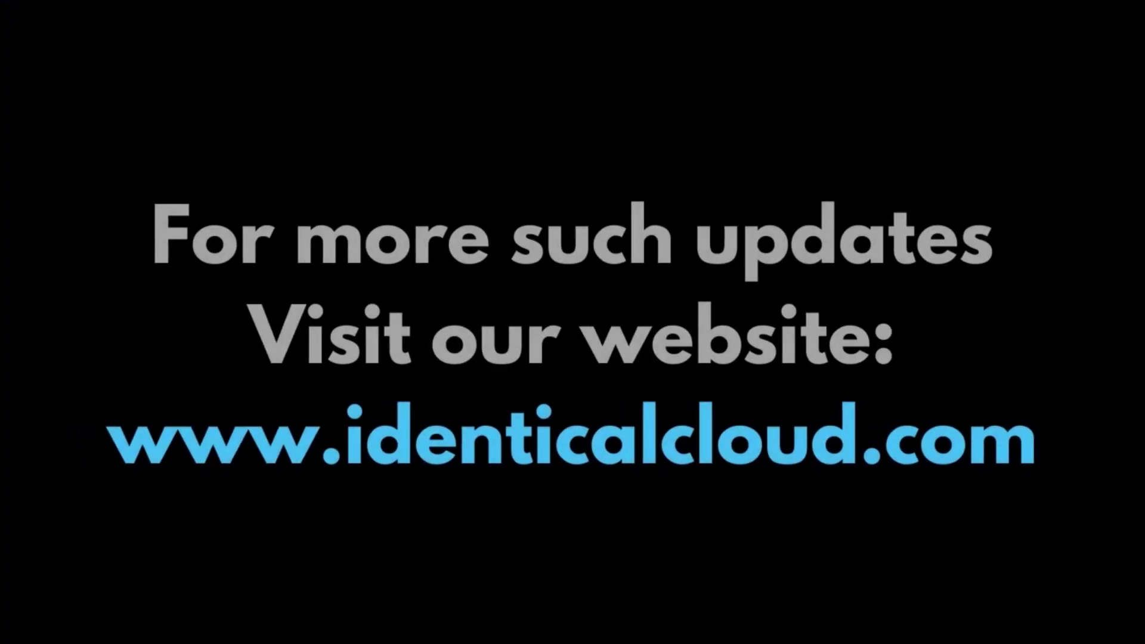